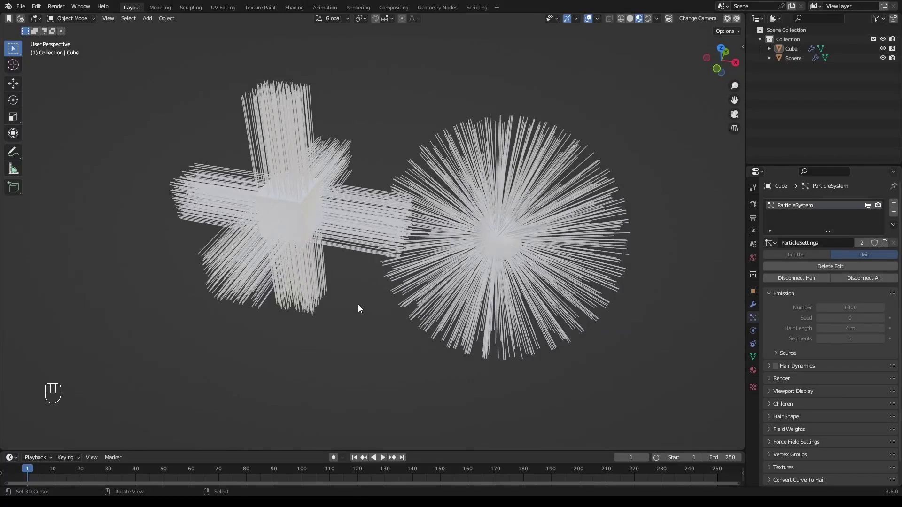
# - Select the sphere and pan the view so the objects shift left
pyautogui.rightClick(481, 233)
pyautogui.rightClick(288, 195)
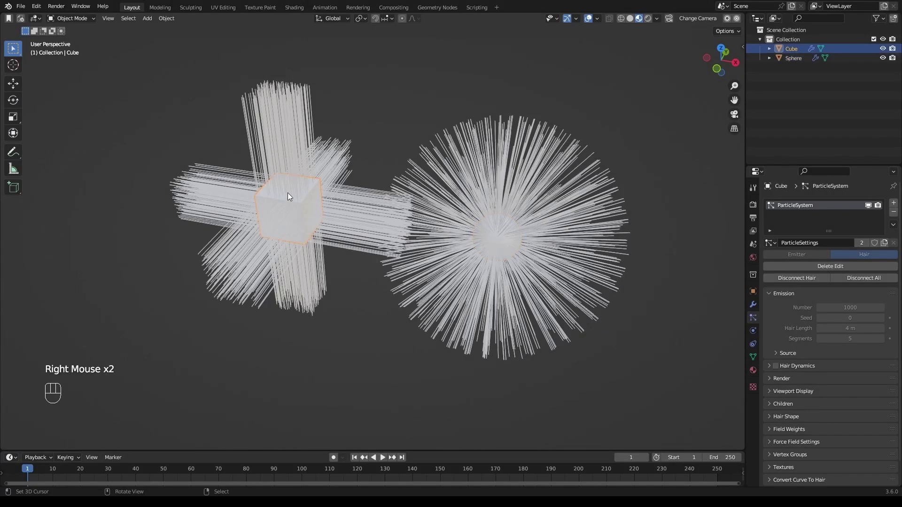
pyautogui.rightClick(494, 232)
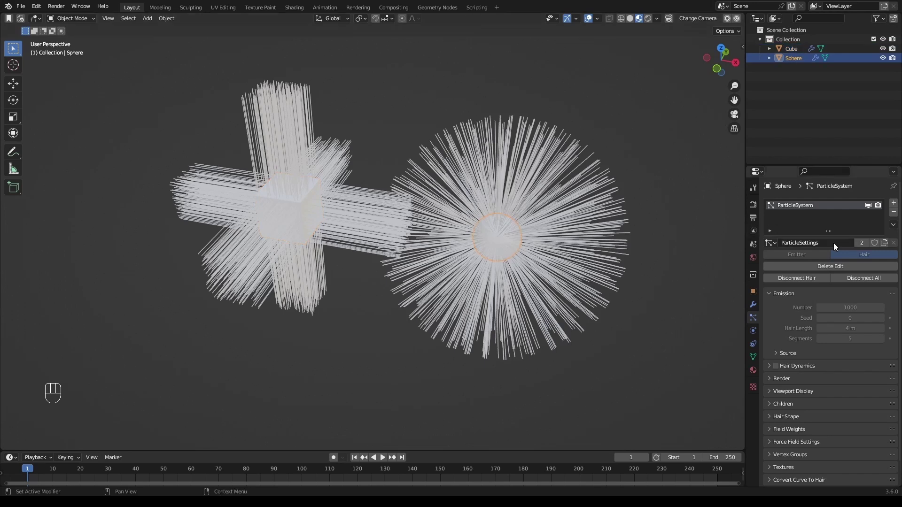
pyautogui.rightClick(289, 192)
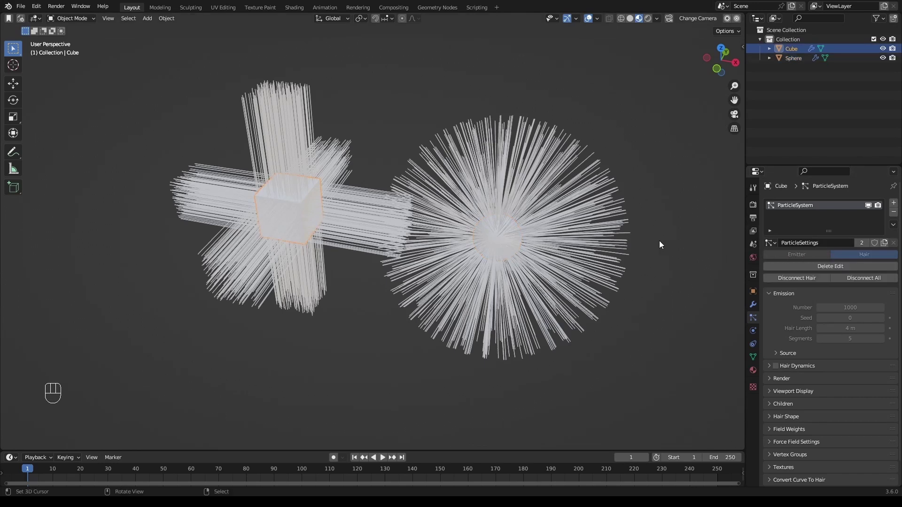
pyautogui.rightClick(507, 240)
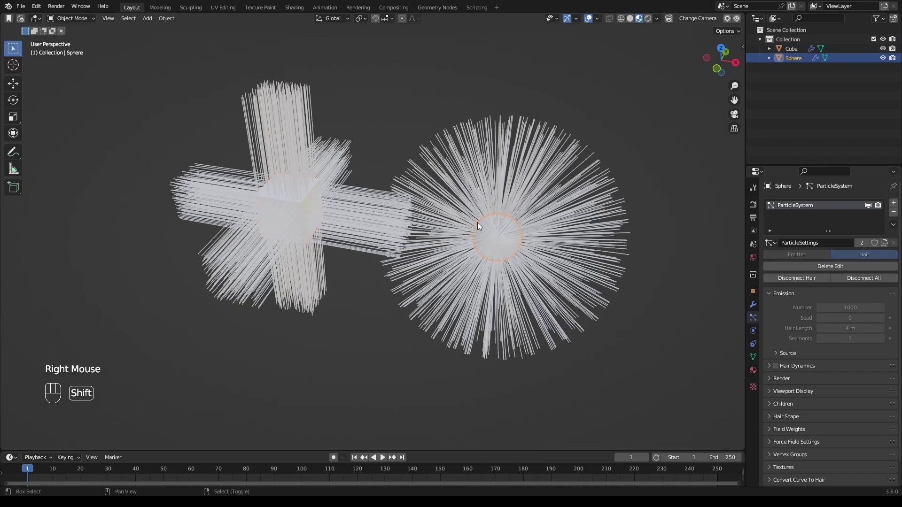
pyautogui.keyDown('shift'); pyautogui.moveTo(478, 222); pyautogui.dragTo(398, 221, button='middle'); pyautogui.keyUp('shift')
pyautogui.press('n')
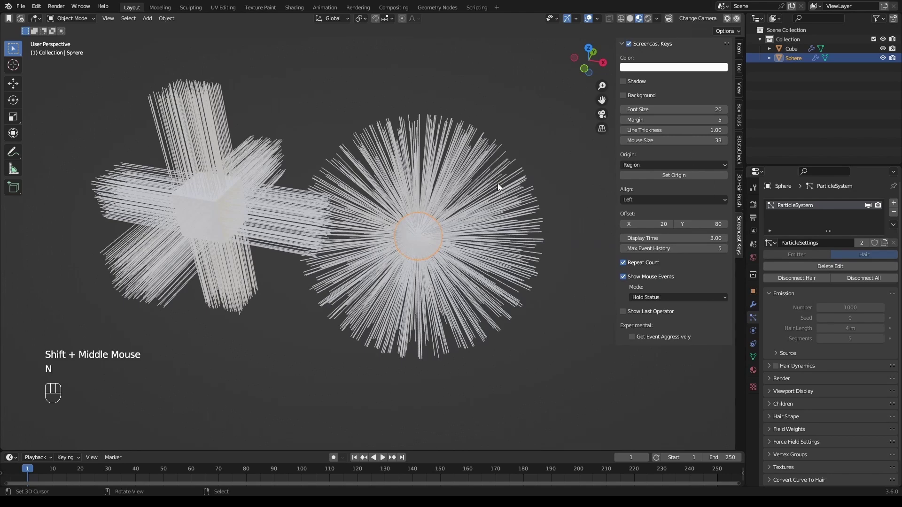
# - Put the sphere into Particle Edit with the hair colour group tool settings shown
pyautogui.press('Tab')
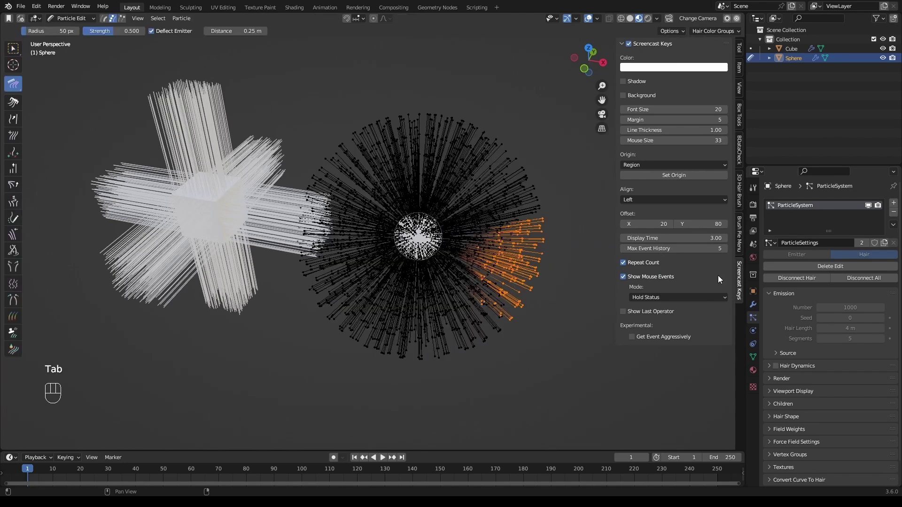
pyautogui.click(739, 49)
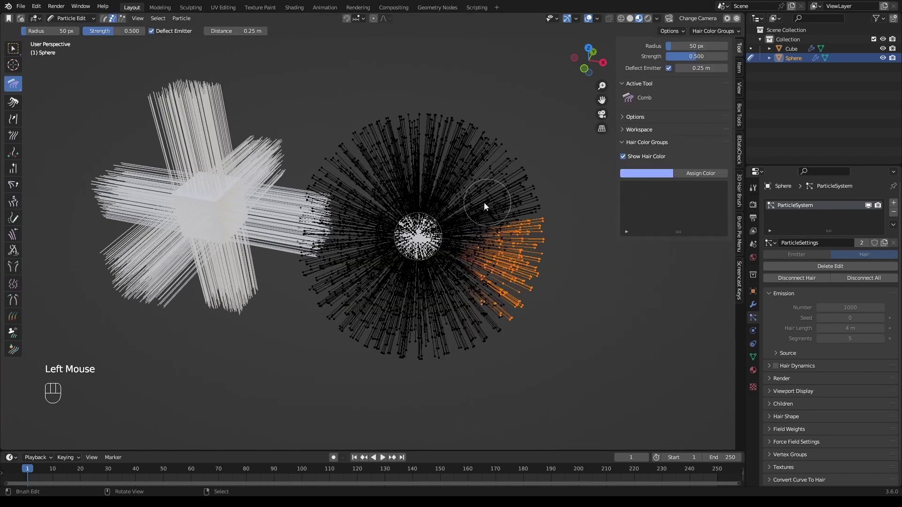
pyautogui.press('Tab')
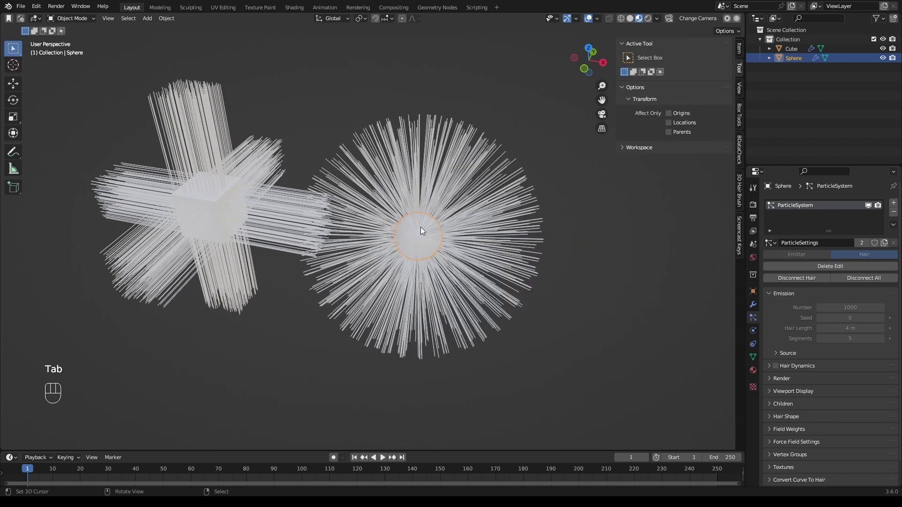
pyautogui.rightClick(224, 195)
pyautogui.rightClick(394, 227)
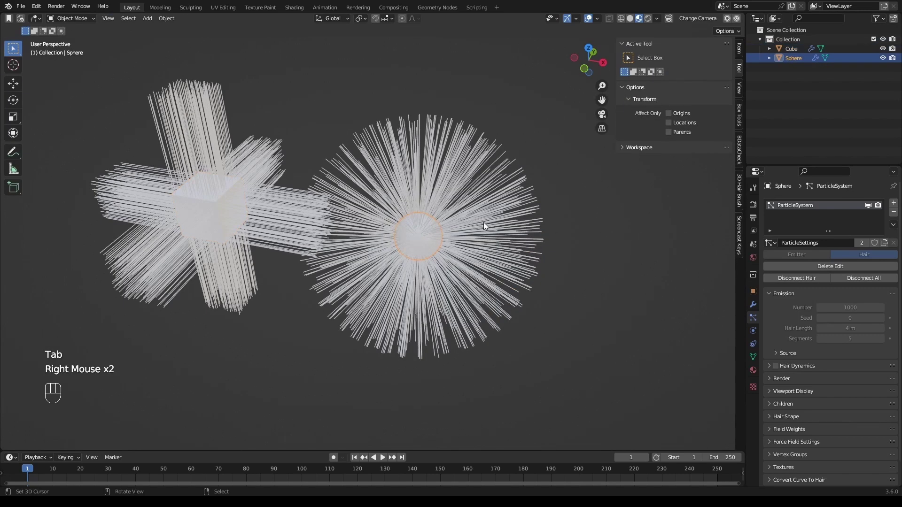
pyautogui.press('Tab')
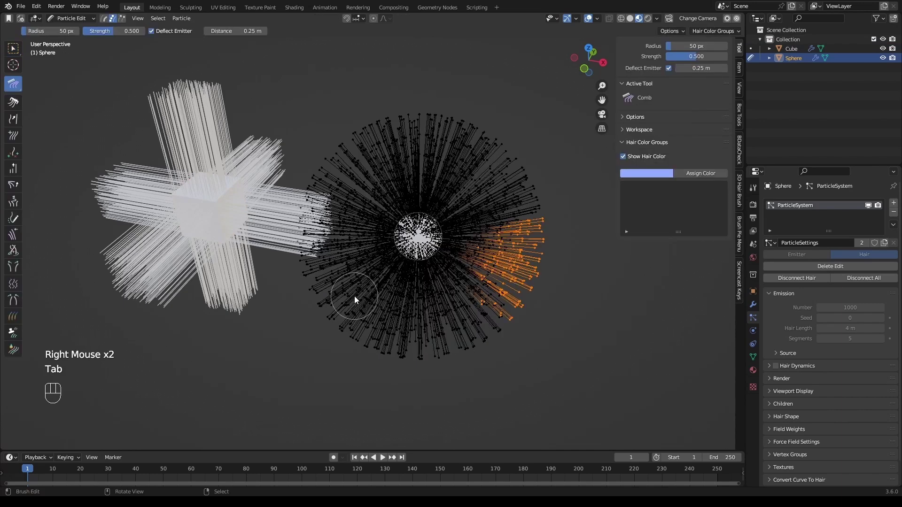
# - Set the brush radius to 68 px and colour the selected hairs blue
pyautogui.press('f')
pyautogui.click(531, 207)
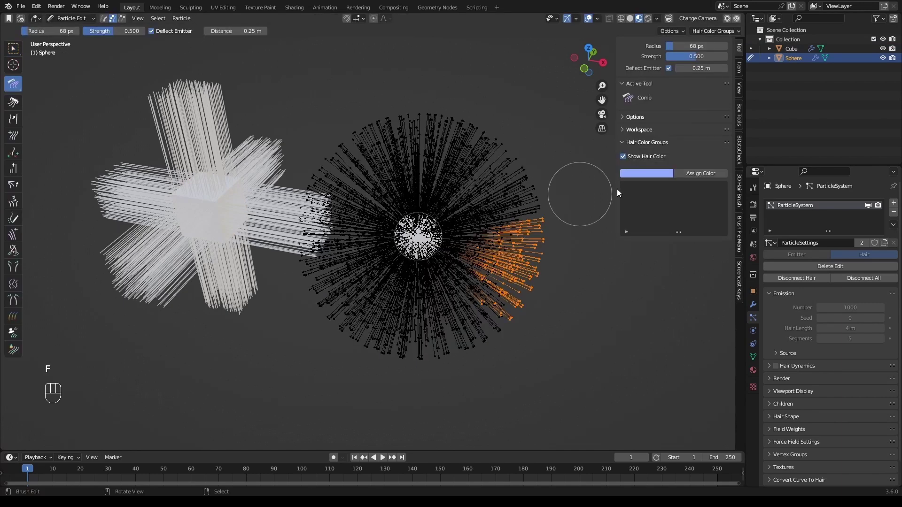
pyautogui.click(685, 173)
# - Circle-select the hairs across the sphere's top and pick a yellow-green hair colour
pyautogui.press('a')
pyautogui.press('a')
pyautogui.press('c')
pyautogui.click(382, 139)
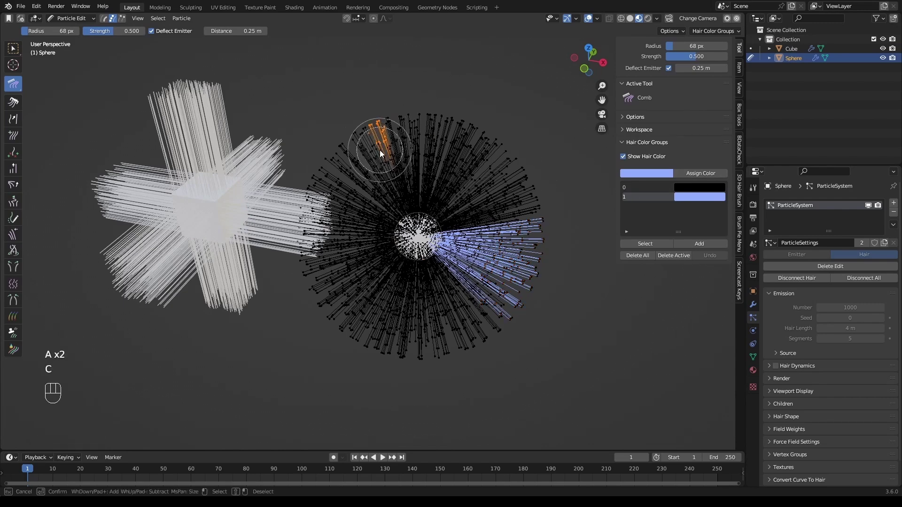
pyautogui.moveTo(382, 152); pyautogui.dragTo(453, 101)
pyautogui.rightClick(453, 101)
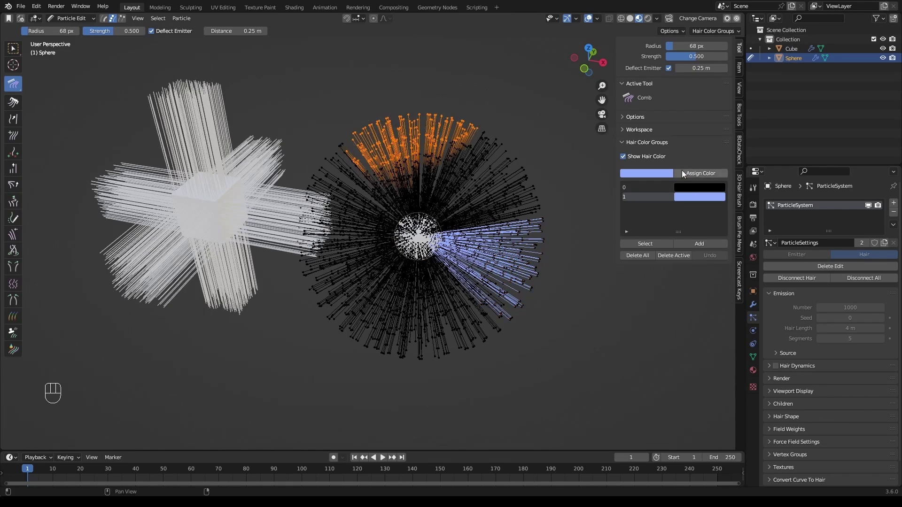
pyautogui.click(682, 172)
pyautogui.click(638, 172)
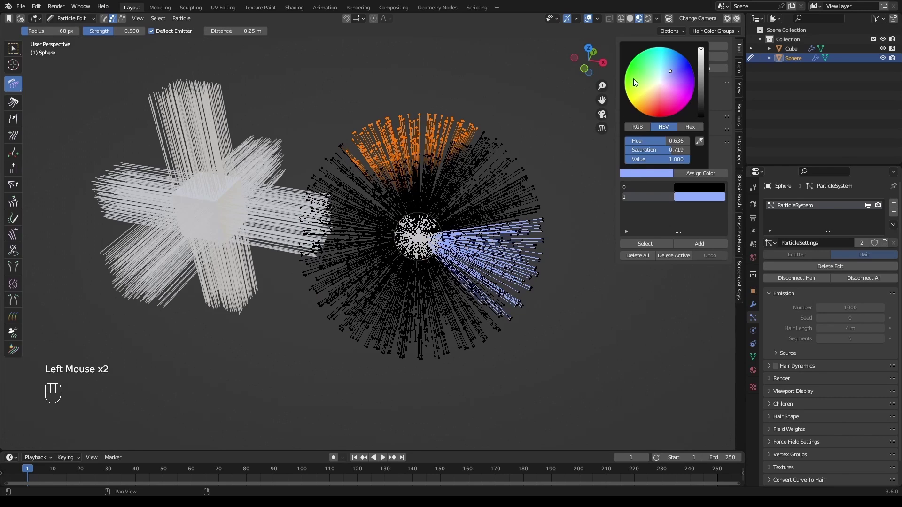
pyautogui.click(633, 83)
# - Assign yellow-green to the sphere's top hairs, then enter Particle Edit on the cube with nothing selected
pyautogui.click(716, 172)
pyautogui.press('Tab')
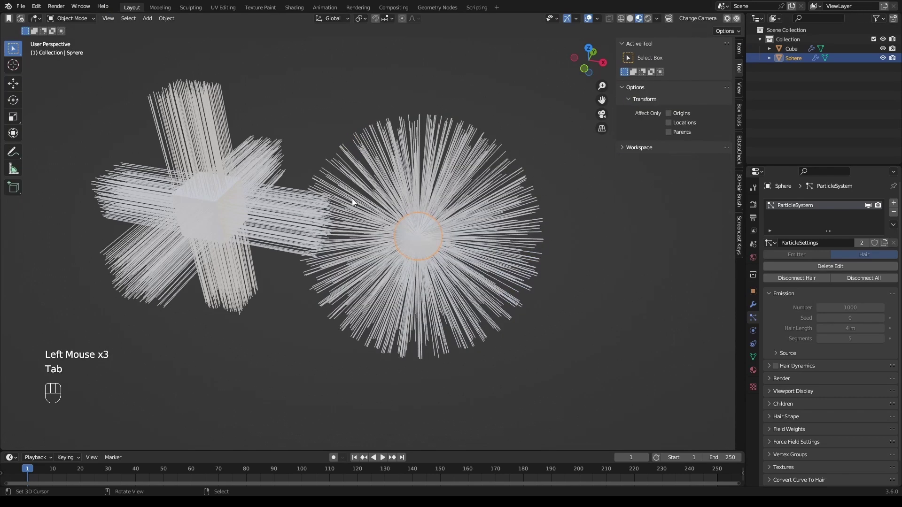
pyautogui.rightClick(225, 204)
pyautogui.press('Tab')
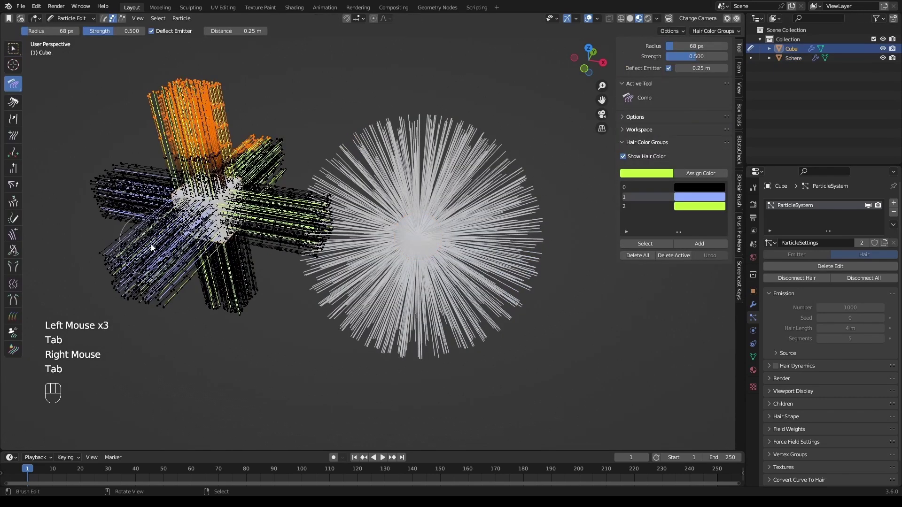
pyautogui.press('a')
pyautogui.press('a')
pyautogui.press('a')
pyautogui.press('a')
pyautogui.press('a')
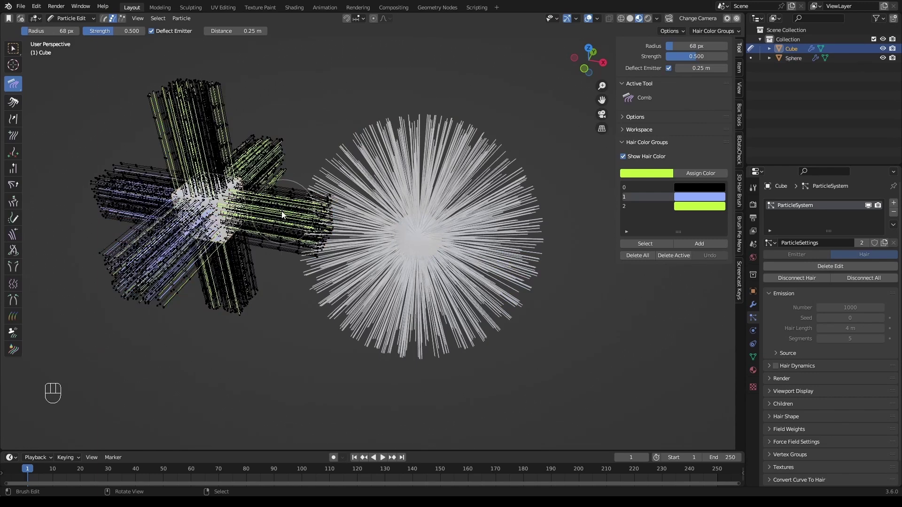
# - Circle-select the cube's top-arm hairs and colour them orange
pyautogui.press('c')
pyautogui.moveTo(171, 74); pyautogui.dragTo(188, 94)
pyautogui.click(648, 174)
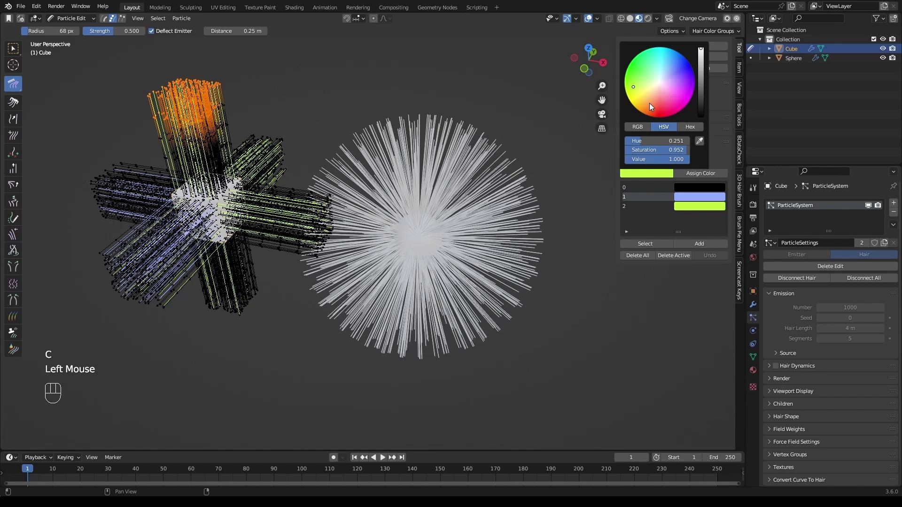
pyautogui.click(650, 107)
pyautogui.click(706, 176)
# - Leave hair editing and select the sphere in Object Mode
pyautogui.press('Tab')
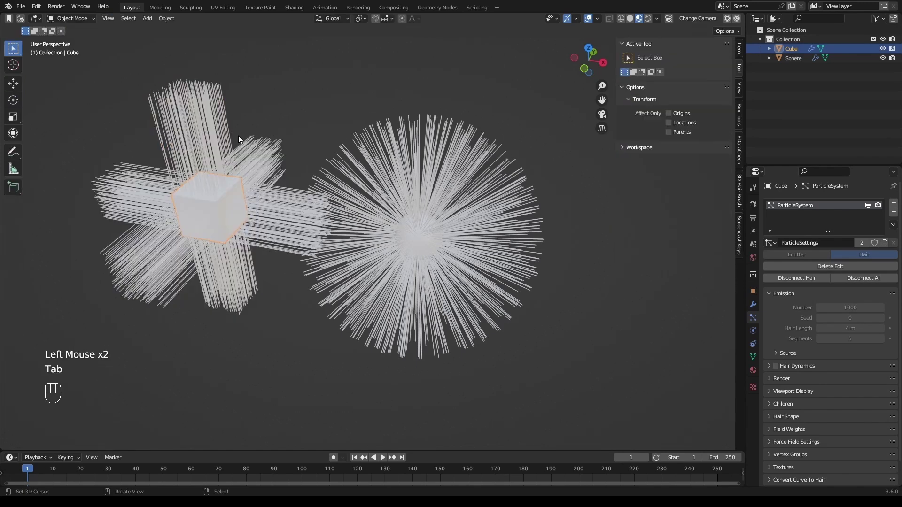
pyautogui.press('Tab')
pyautogui.press('Tab')
pyautogui.rightClick(303, 292)
pyautogui.press('Tab')
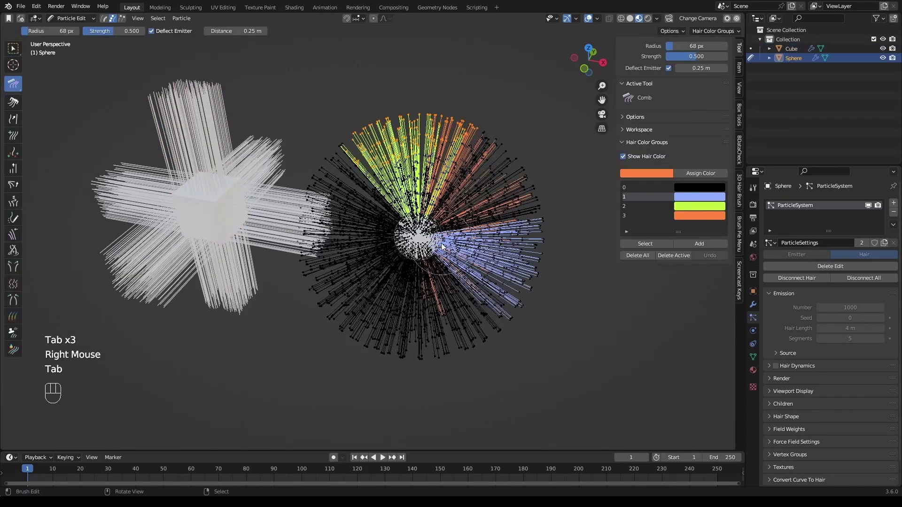
pyautogui.press('Tab')
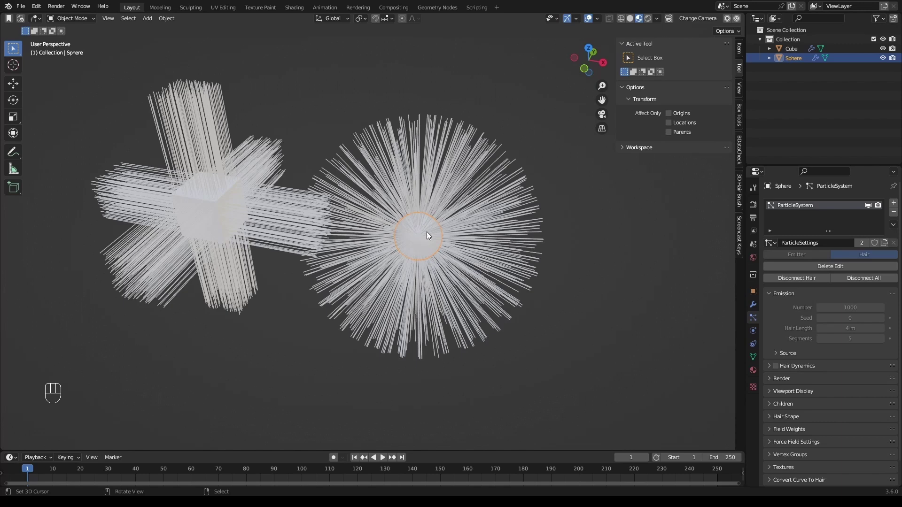
# - Make the particle settings single-user, activate the first particle system and expand its Emission settings
pyautogui.click(862, 242)
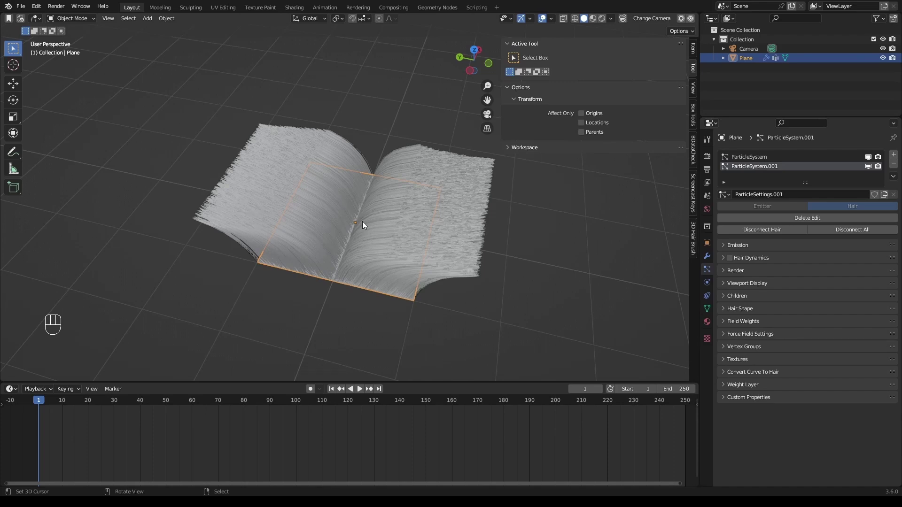
pyautogui.click(743, 156)
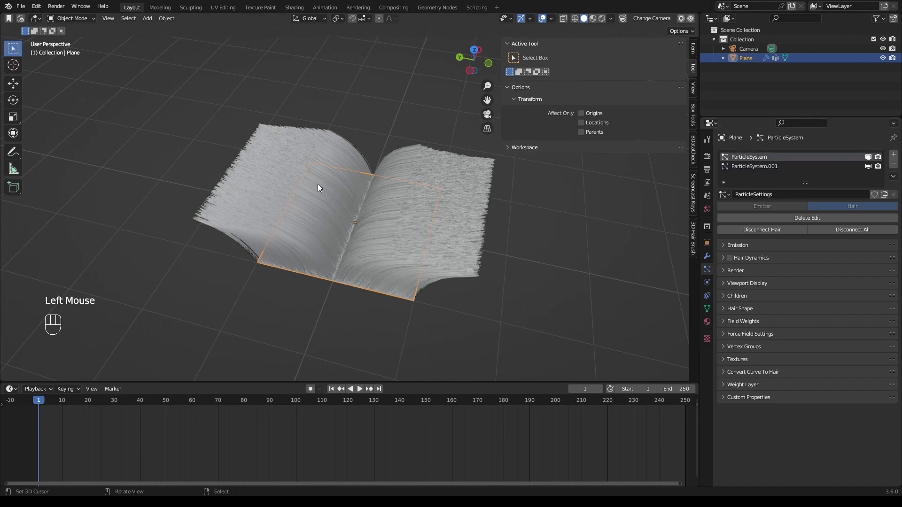
pyautogui.press('Tab')
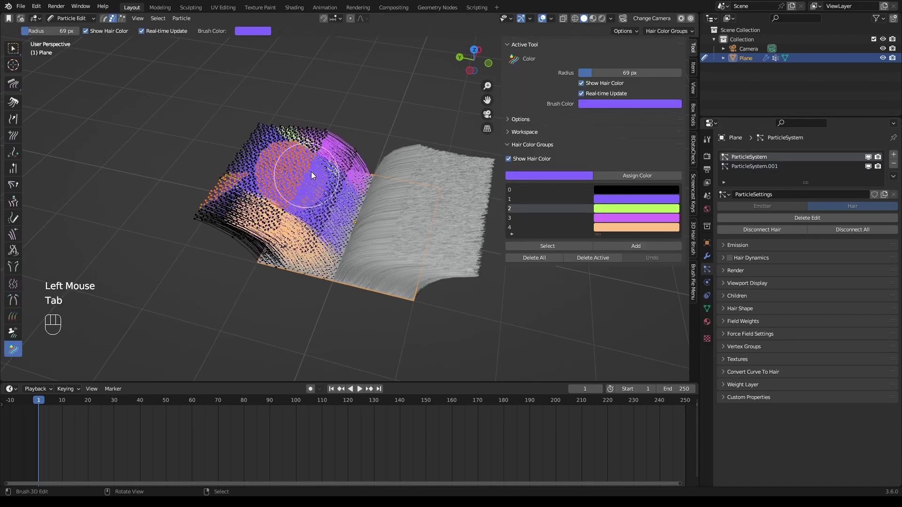
pyautogui.press('Tab')
pyautogui.click(757, 244)
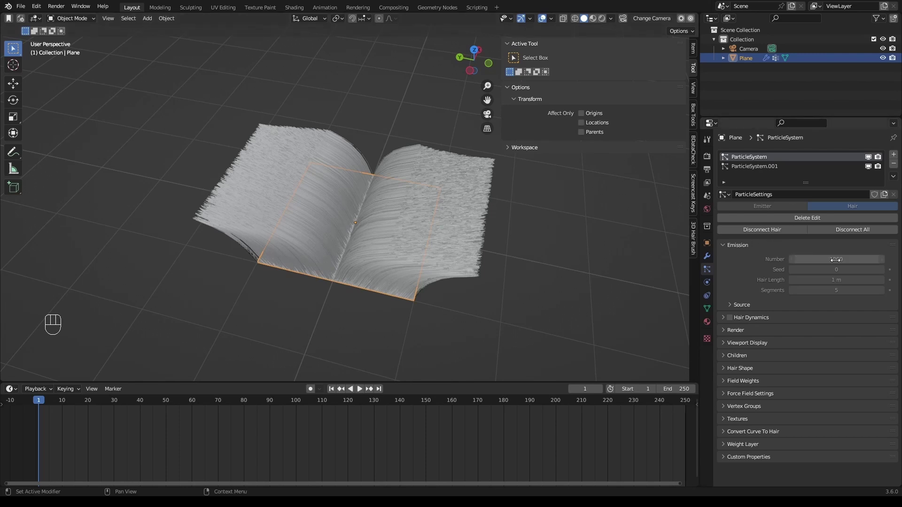
pyautogui.press('Tab')
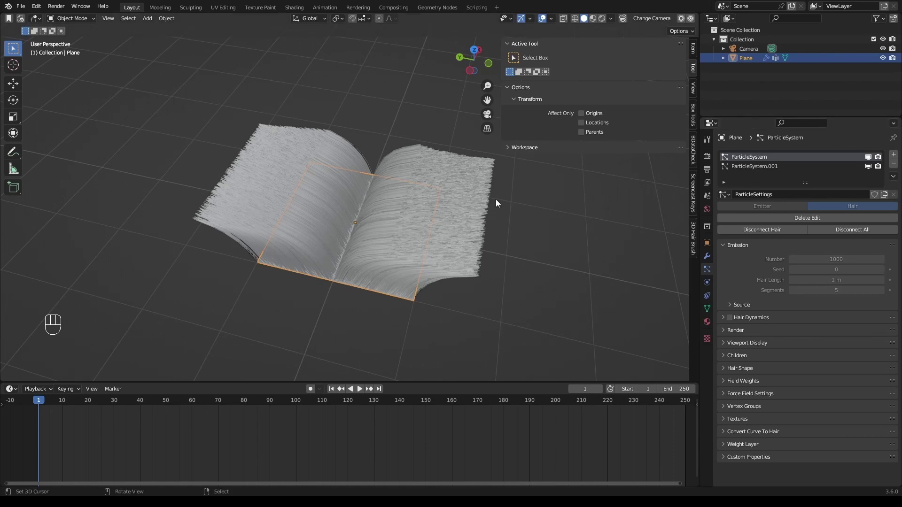
pyautogui.rightClick(369, 250)
pyautogui.press('Tab')
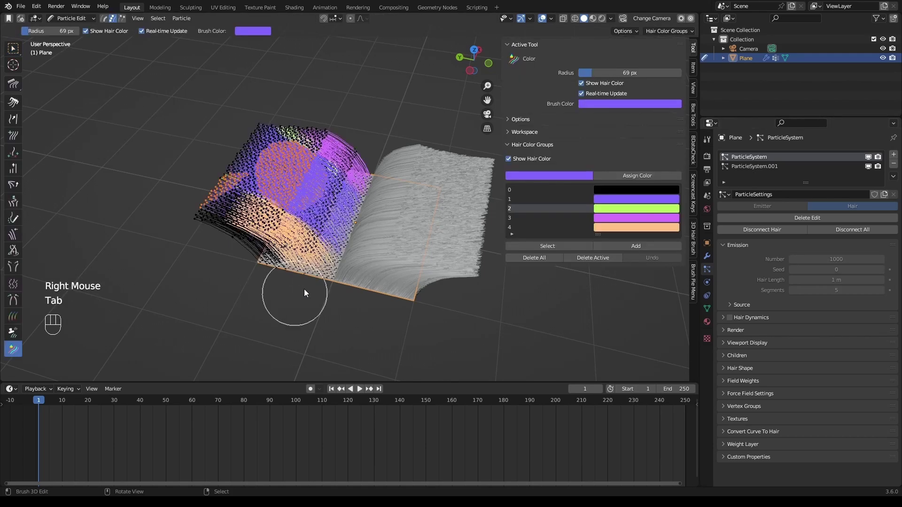
pyautogui.moveTo(379, 251); pyautogui.dragTo(311, 179)
pyautogui.press('3')
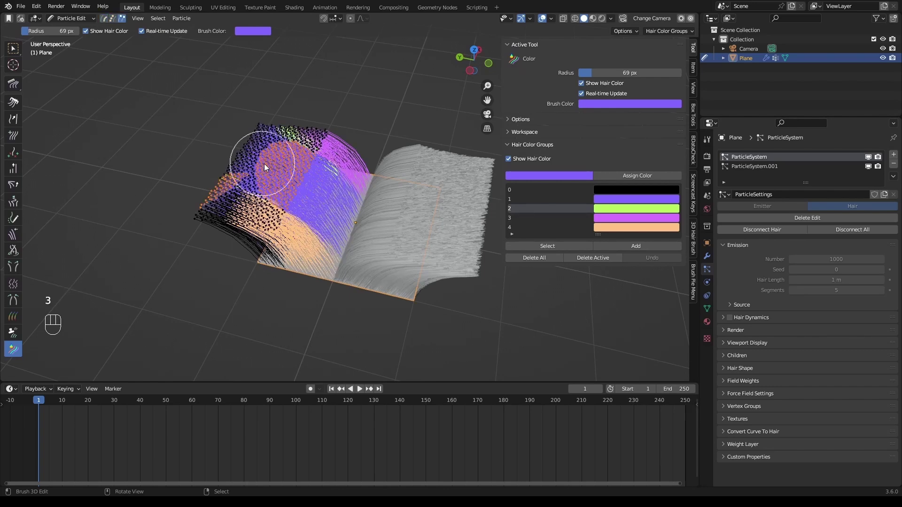
pyautogui.press('x')
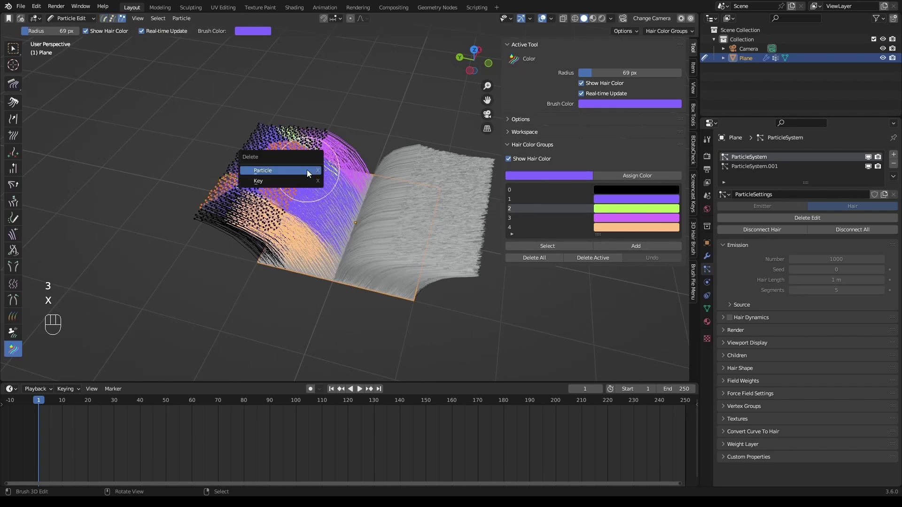
pyautogui.click(307, 170)
pyautogui.press('v')
pyautogui.click(336, 219)
pyautogui.moveTo(336, 219)
pyautogui.mouseDown()
pyautogui.moveTo(312, 209)
pyautogui.moveTo(354, 210)
pyautogui.mouseUp()
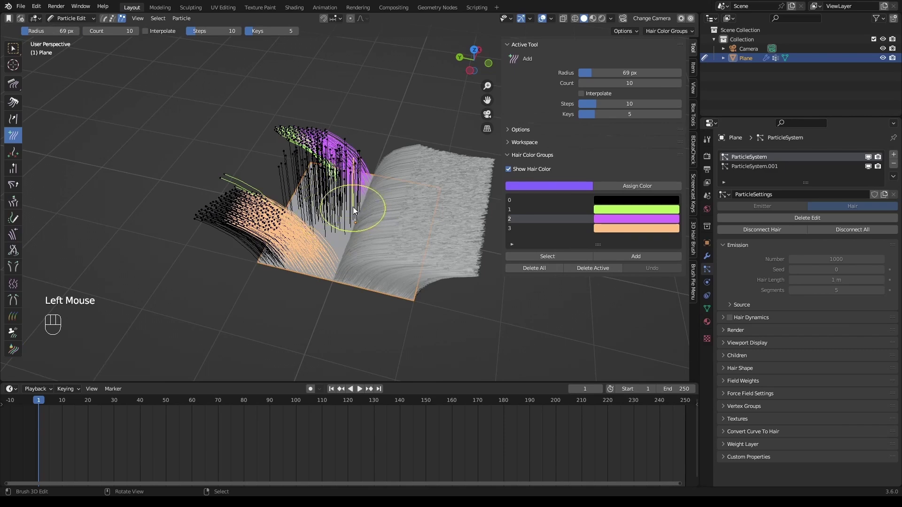
pyautogui.press('Tab')
pyautogui.press('Tab')
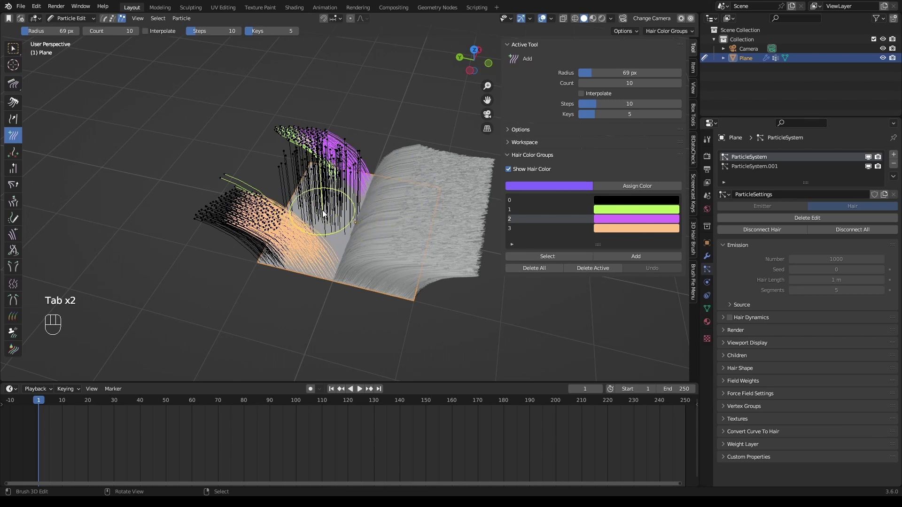
pyautogui.hotkey('ctrl', 'z')
pyautogui.hotkey('ctrl', 'z')
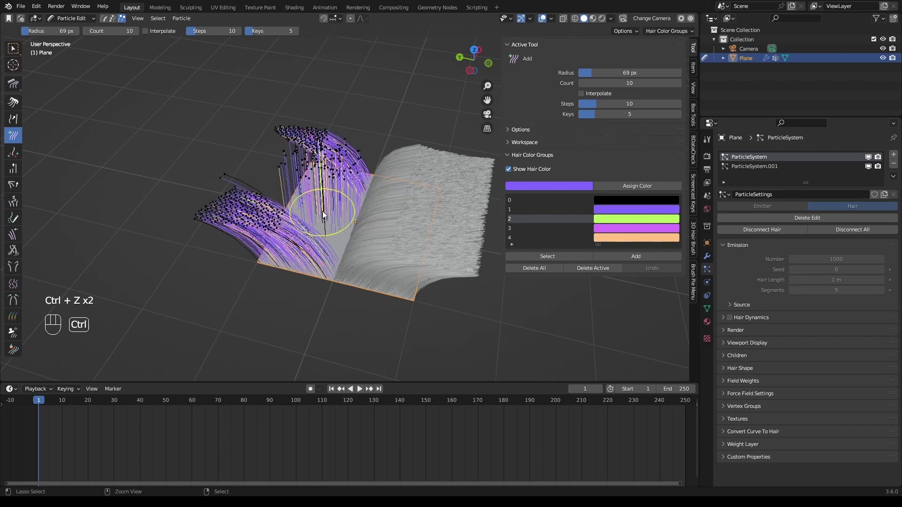
pyautogui.hotkey('ctrl', 'z')
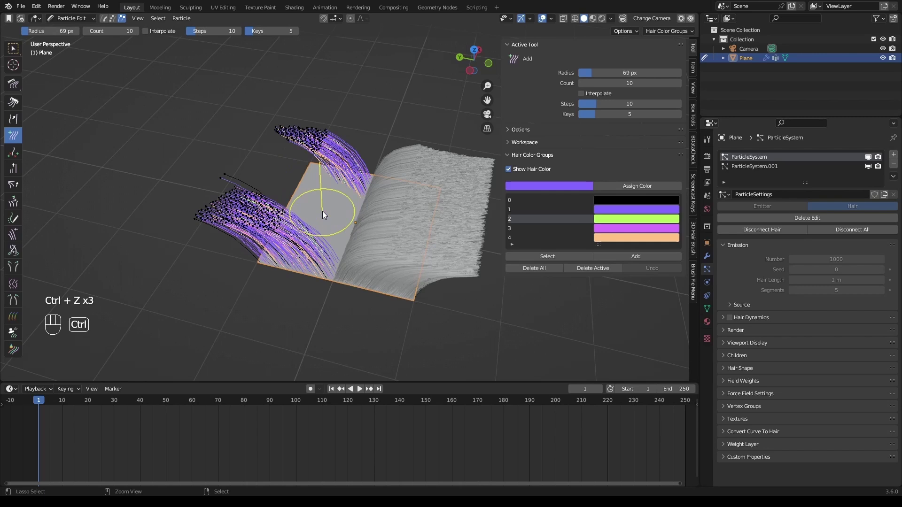
pyautogui.hotkey('ctrl', 'shift', 'z')
pyautogui.hotkey('ctrl', 'shift', 'z')
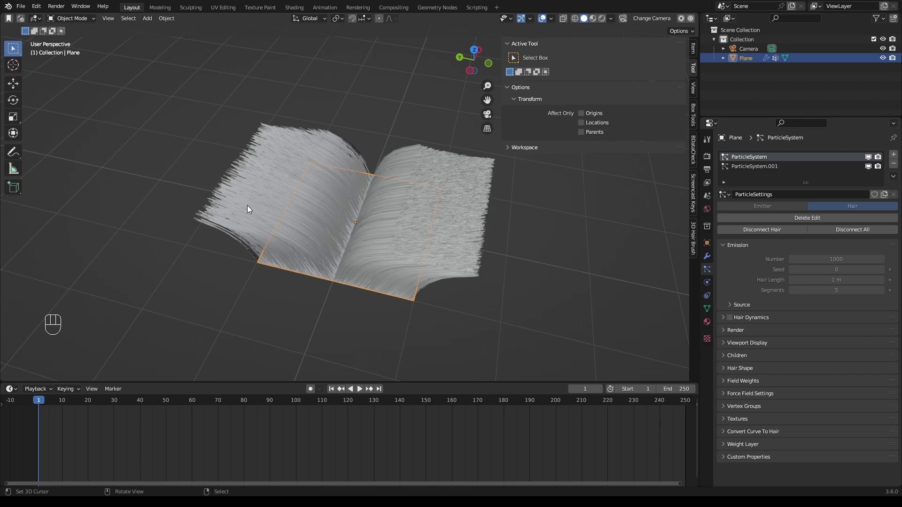
# - Activate ParticleSystem.001 and assign the purple colour group to all its hairs
pyautogui.press('Tab')
pyautogui.press('Tab')
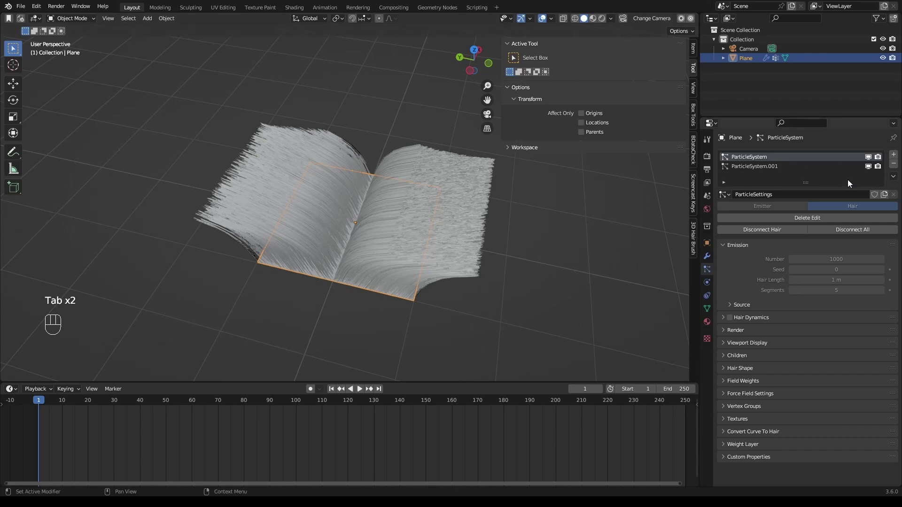
pyautogui.click(827, 166)
pyautogui.press('Tab')
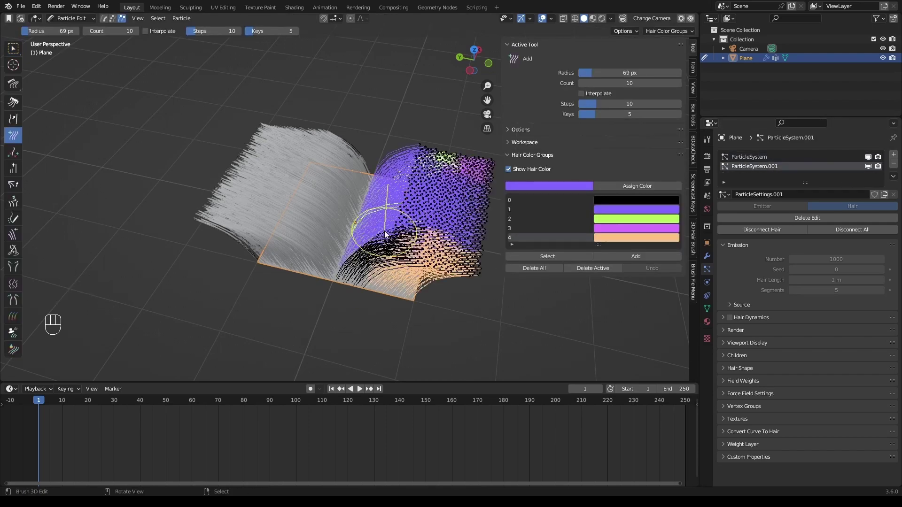
pyautogui.press('a')
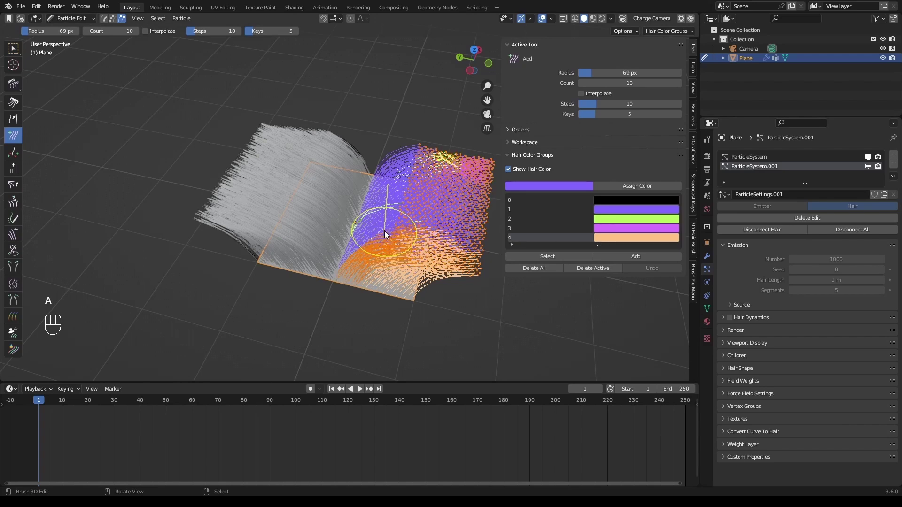
pyautogui.click(565, 219)
pyautogui.click(626, 186)
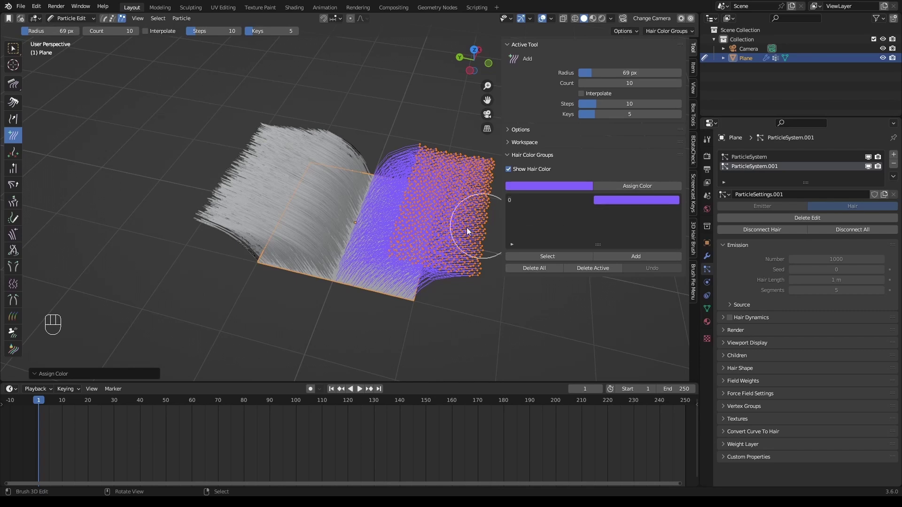
# - Save the scene as untitled.blend and re-enter Particle Edit to check the hair colours
pyautogui.press('Tab')
pyautogui.click(414, 205)
pyautogui.hotkey('ctrl', 's')
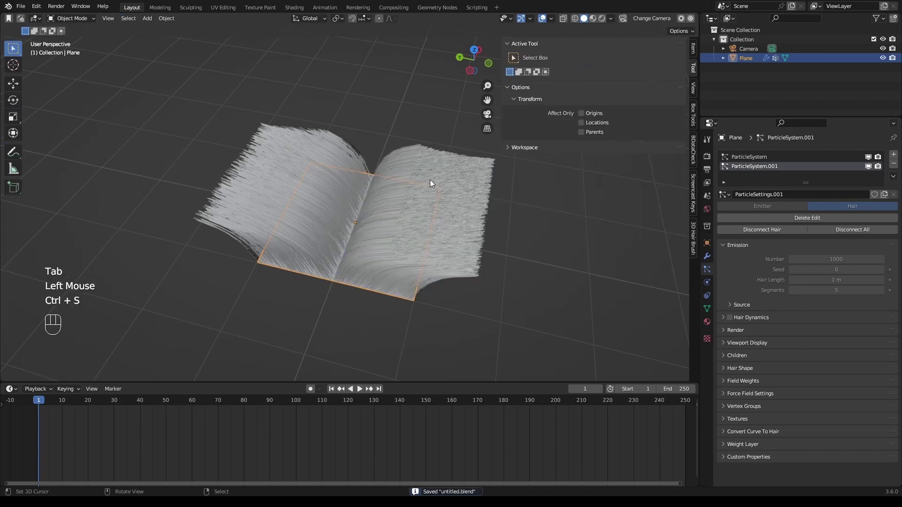
pyautogui.press('Tab')
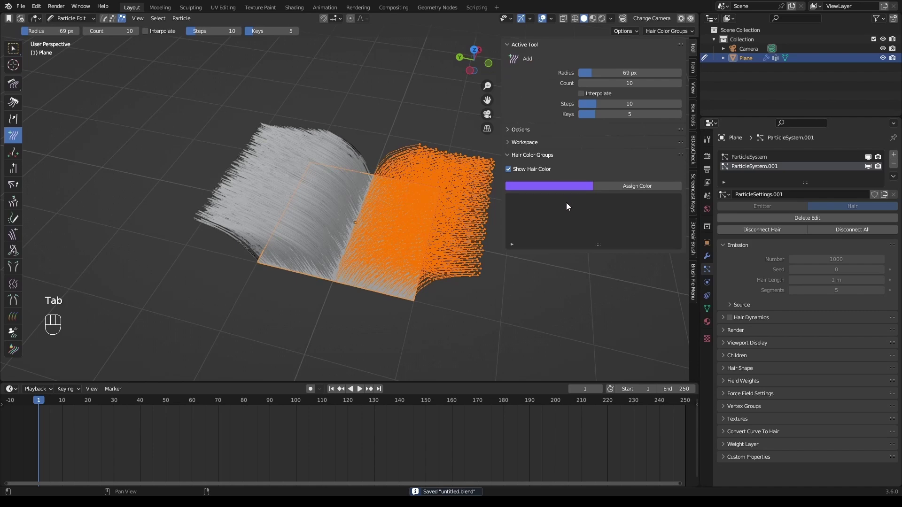
pyautogui.press('Tab')
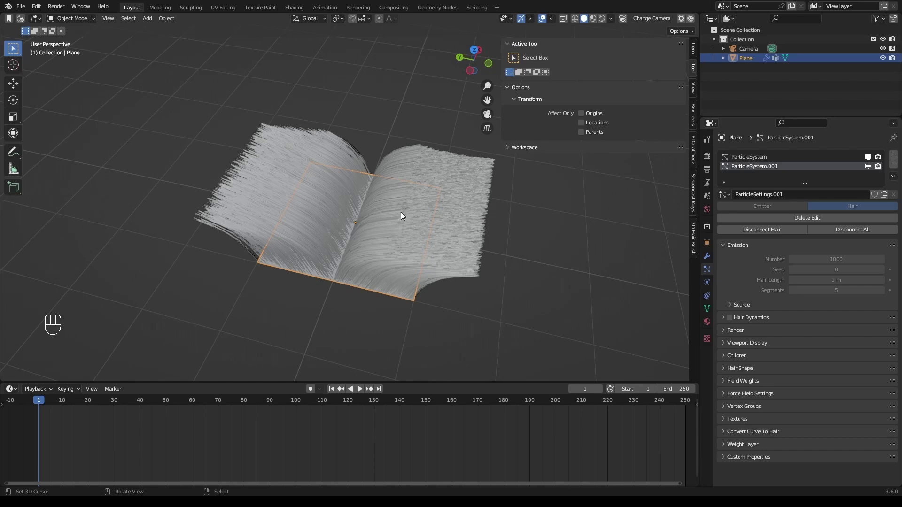
# - Set the brush radius to 138 px and rekey the plane's hair to 5 keys
pyautogui.press('Tab')
pyautogui.press('n')
pyautogui.press('f')
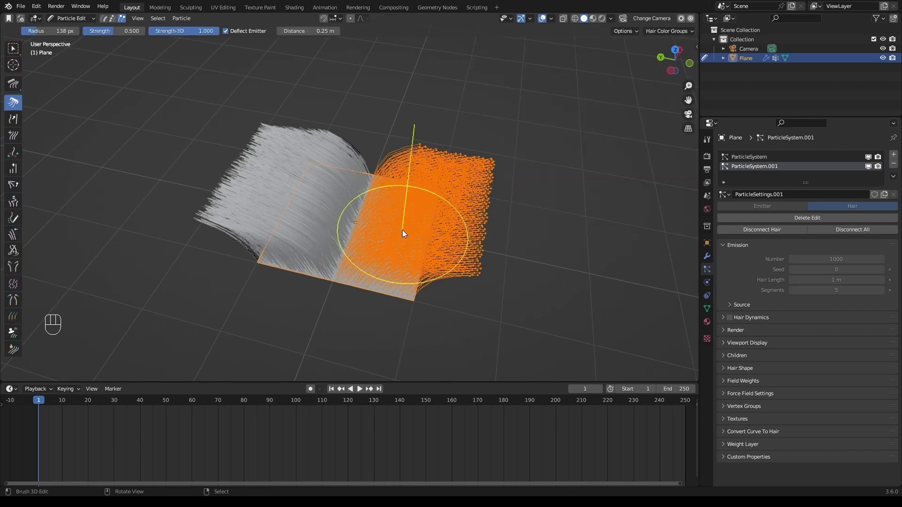
pyautogui.click(402, 229)
pyautogui.press('w')
pyautogui.click(432, 215)
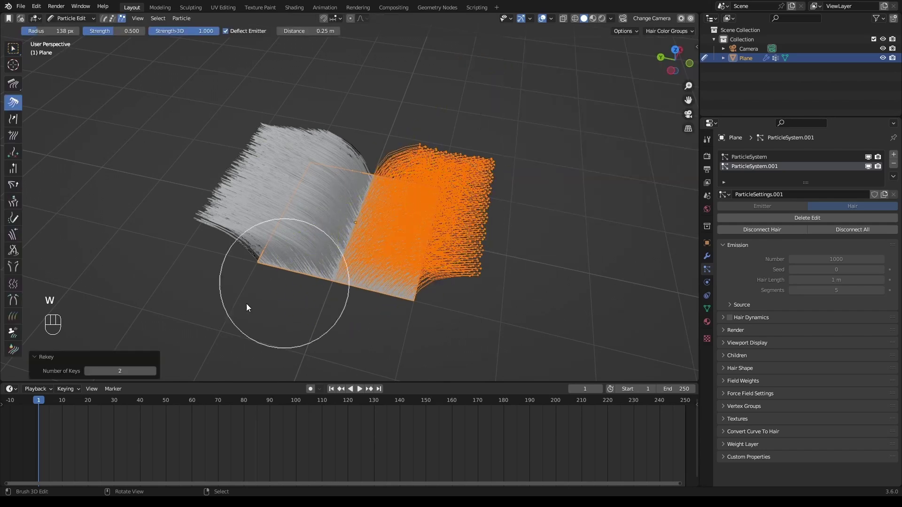
pyautogui.click(110, 369)
pyautogui.write('5')
pyautogui.press('Return')
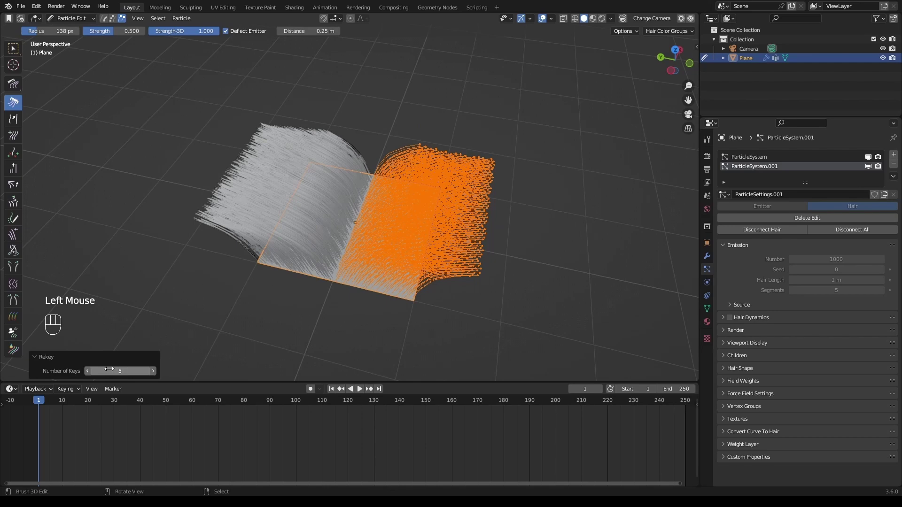
# - Switch to path mode and comb the right-side hair upward into a curl
pyautogui.moveTo(427, 222); pyautogui.dragTo(423, 227, button='middle')
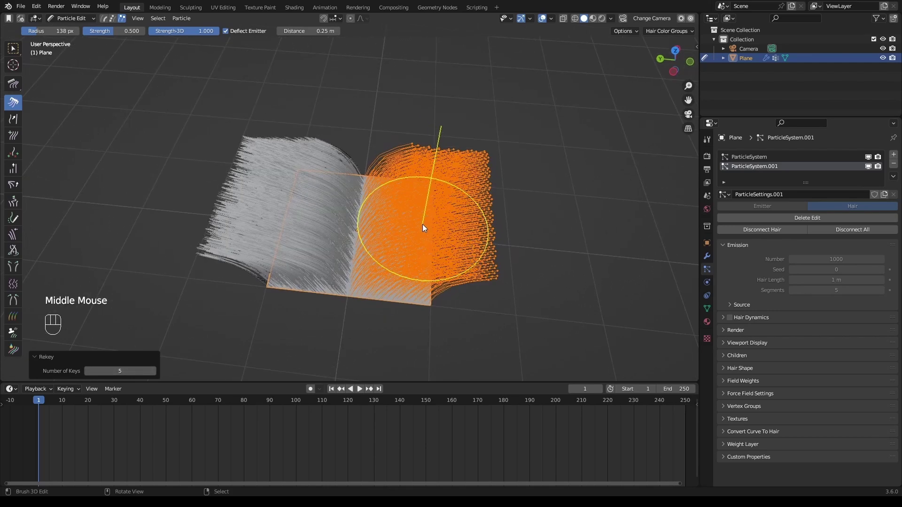
pyautogui.press('2')
pyautogui.scroll(6, 422, 226)
pyautogui.press('1')
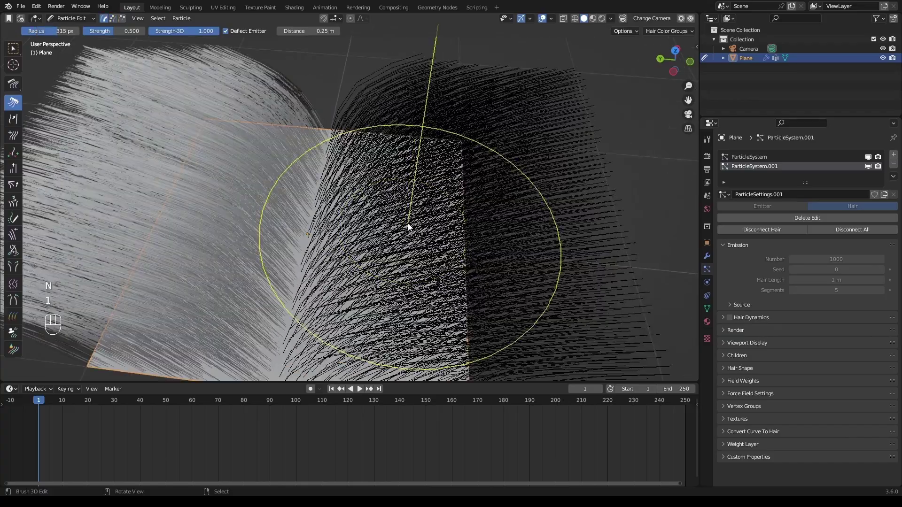
pyautogui.scroll(-2, 408, 227)
pyautogui.moveTo(409, 249)
pyautogui.mouseDown()
pyautogui.moveTo(384, 214)
pyautogui.moveTo(411, 259)
pyautogui.moveTo(407, 217)
pyautogui.moveTo(390, 203)
pyautogui.moveTo(432, 228)
pyautogui.moveTo(392, 188)
pyautogui.moveTo(365, 196)
pyautogui.moveTo(367, 215)
pyautogui.moveTo(340, 241)
pyautogui.moveTo(334, 237)
pyautogui.moveTo(354, 213)
pyautogui.moveTo(401, 209)
pyautogui.moveTo(423, 243)
pyautogui.moveTo(418, 261)
pyautogui.moveTo(427, 261)
pyautogui.moveTo(400, 212)
pyautogui.moveTo(444, 298)
pyautogui.moveTo(439, 274)
pyautogui.moveTo(446, 288)
pyautogui.moveTo(454, 353)
pyautogui.moveTo(427, 255)
pyautogui.moveTo(454, 324)
pyautogui.moveTo(439, 284)
pyautogui.moveTo(404, 290)
pyautogui.moveTo(423, 291)
pyautogui.mouseUp()
# - Select all the hair and rekey the strands to 100 keys
pyautogui.press('a')
pyautogui.press('2')
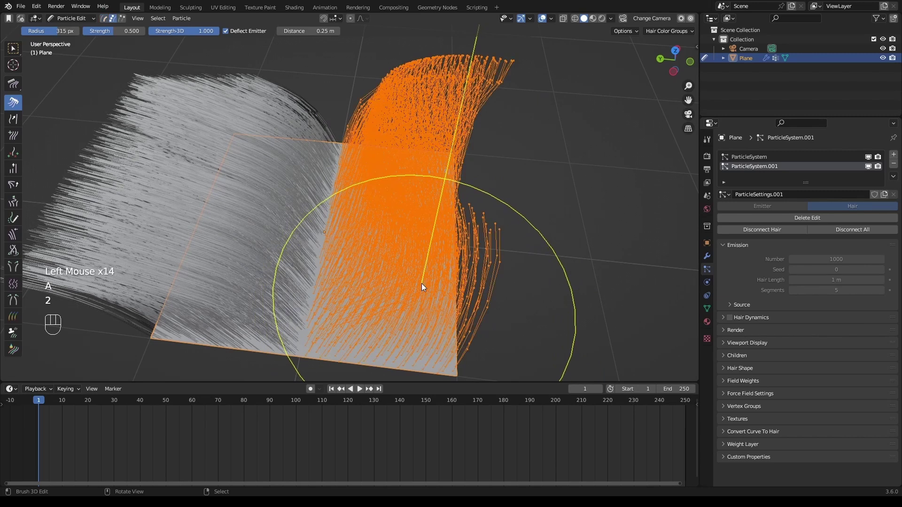
pyautogui.press('w')
pyautogui.click(432, 210)
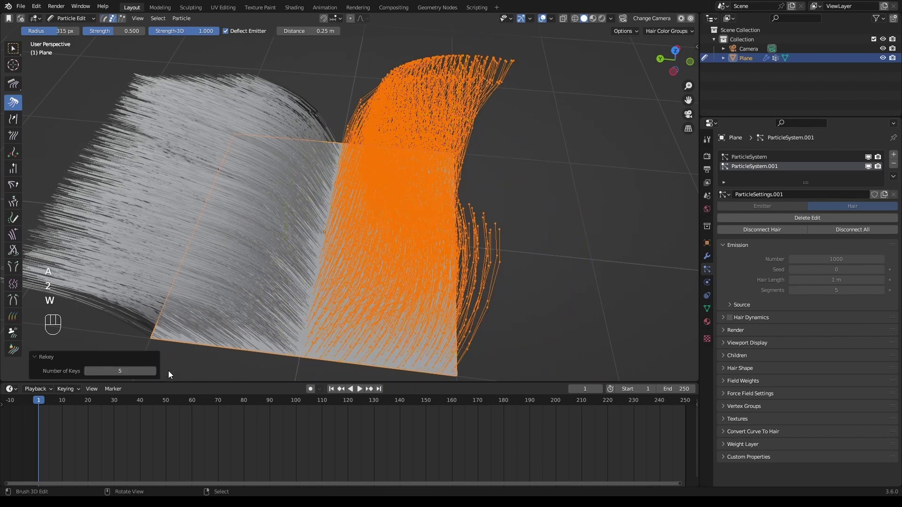
pyautogui.click(133, 371)
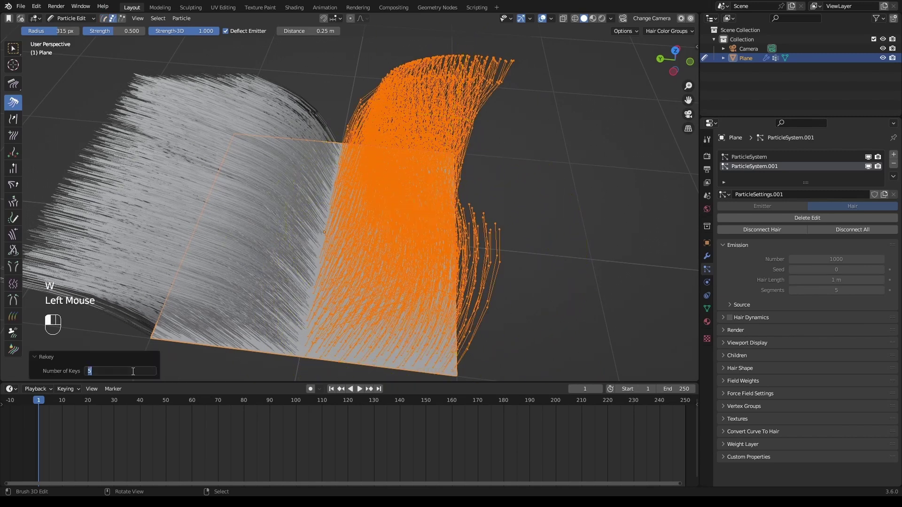
pyautogui.write('100')
pyautogui.press('Return')
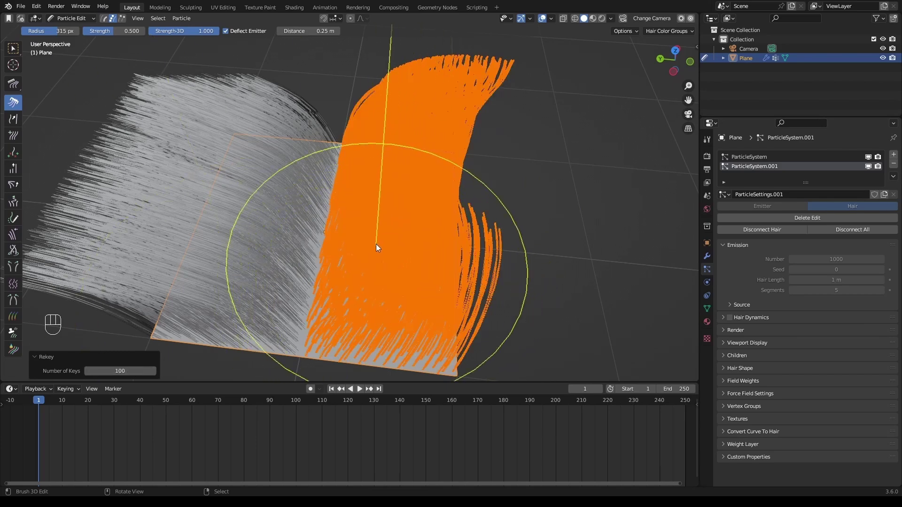
# - Set the brush radius to 104 px and comb the dense black strands
pyautogui.press('2')
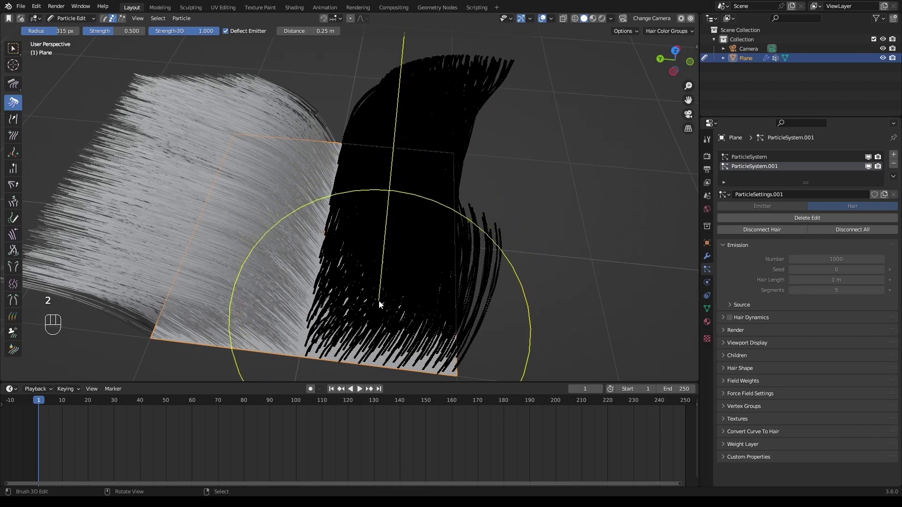
pyautogui.press('f')
pyautogui.click(275, 311)
pyautogui.scroll(3, 275, 312)
pyautogui.scroll(-2, 353, 341)
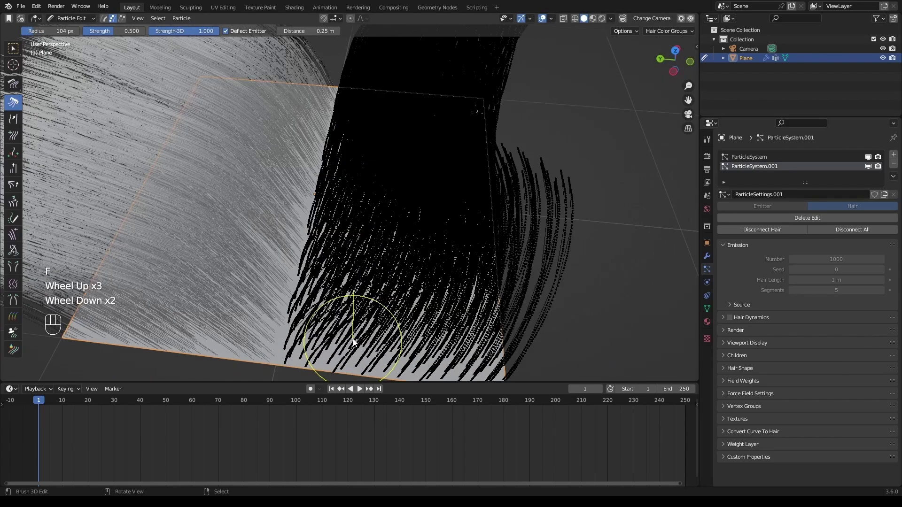
pyautogui.moveTo(353, 341)
pyautogui.mouseDown()
pyautogui.moveTo(370, 303)
pyautogui.moveTo(341, 335)
pyautogui.moveTo(342, 307)
pyautogui.moveTo(440, 350)
pyautogui.moveTo(429, 322)
pyautogui.mouseUp()
pyautogui.scroll(-1, 427, 333)
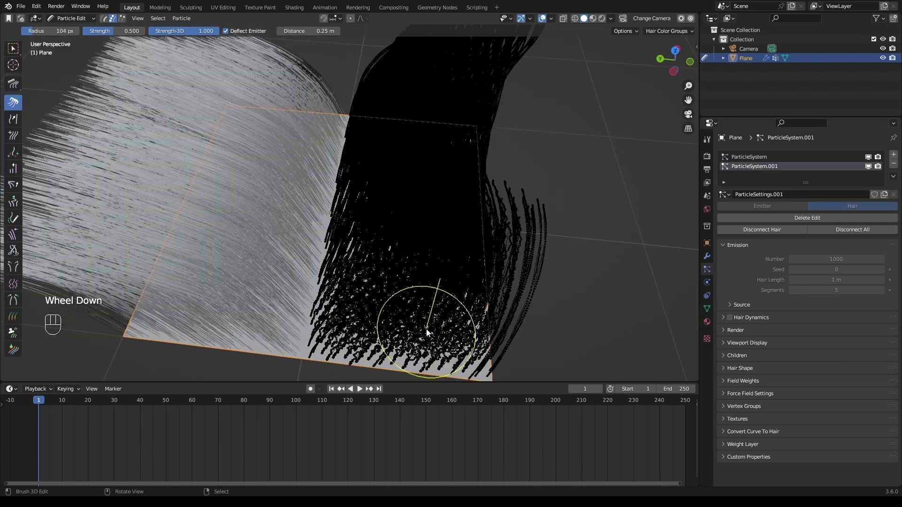
pyautogui.scroll(-1, 426, 332)
# - Enlarge the comb brush to 177 px and comb the strands into a new sweep in path mode
pyautogui.press('f')
pyautogui.click(445, 306)
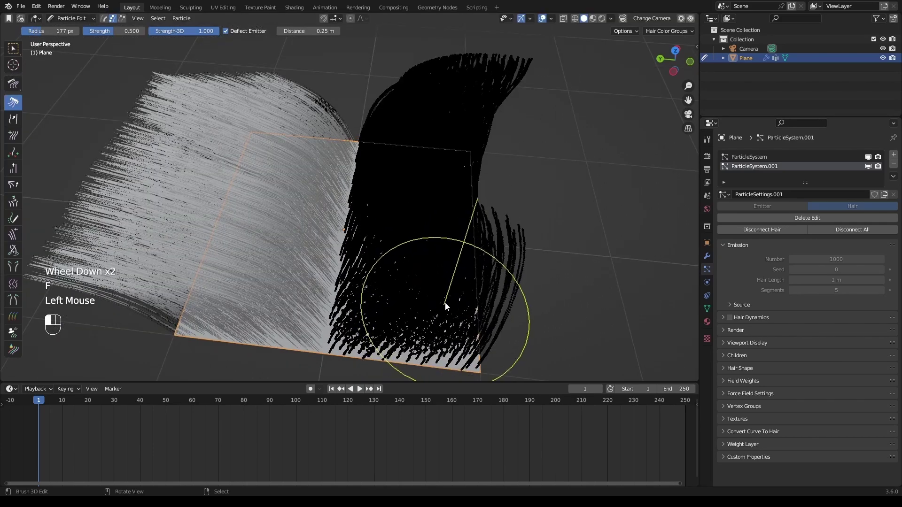
pyautogui.scroll(4, 345, 312)
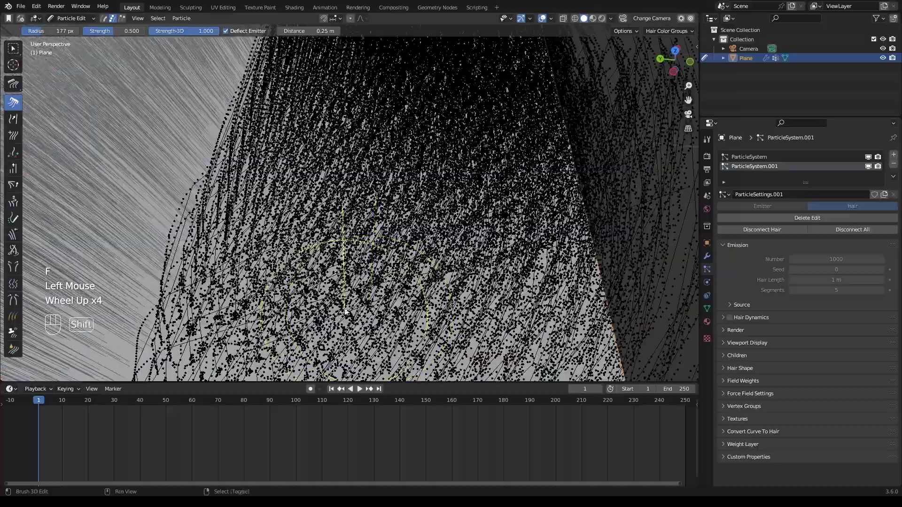
pyautogui.keyDown('shift'); pyautogui.moveTo(345, 312); pyautogui.dragTo(413, 215, button='middle'); pyautogui.keyUp('shift')
pyautogui.press('1')
pyautogui.scroll(-1, 409, 216)
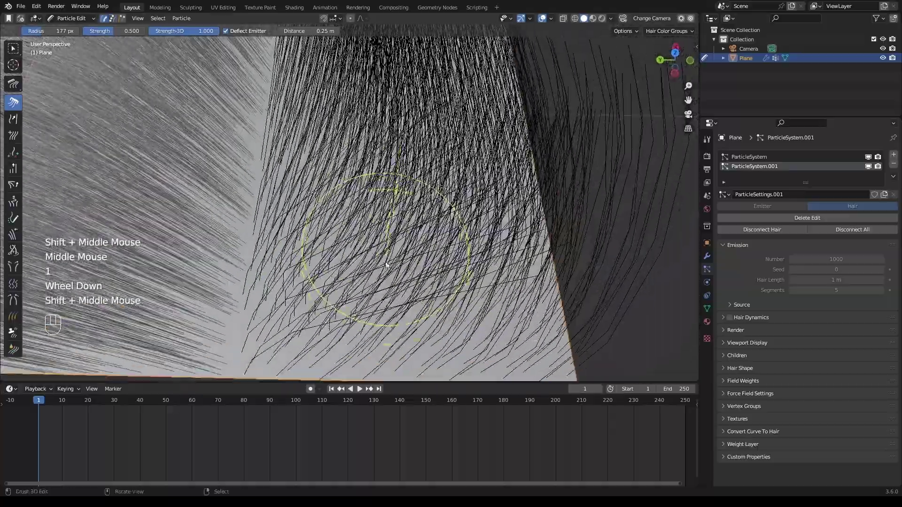
pyautogui.moveTo(386, 266); pyautogui.dragTo(359, 261, button='middle')
pyautogui.moveTo(360, 260)
pyautogui.mouseDown()
pyautogui.moveTo(409, 322)
pyautogui.moveTo(450, 291)
pyautogui.moveTo(371, 304)
pyautogui.moveTo(398, 325)
pyautogui.moveTo(466, 340)
pyautogui.moveTo(479, 261)
pyautogui.moveTo(346, 235)
pyautogui.moveTo(335, 280)
pyautogui.moveTo(470, 303)
pyautogui.moveTo(473, 219)
pyautogui.moveTo(337, 224)
pyautogui.moveTo(339, 294)
pyautogui.moveTo(419, 292)
pyautogui.mouseUp()
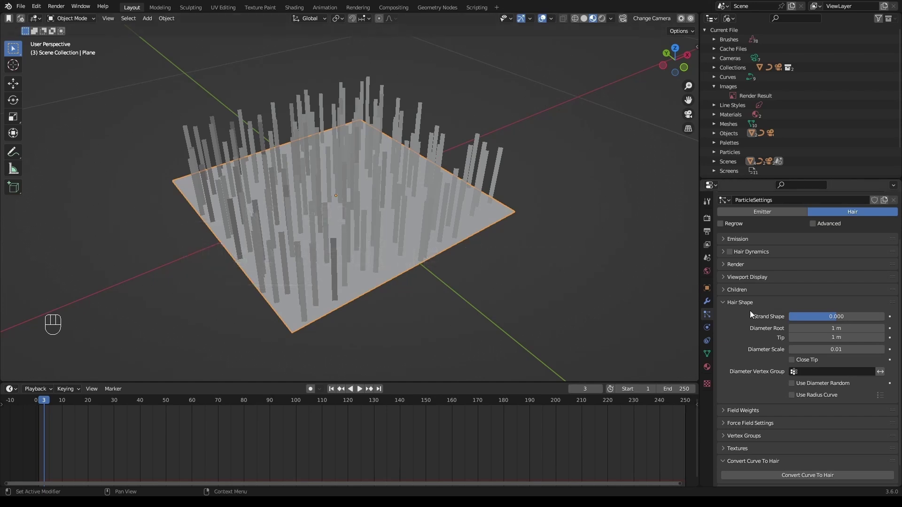
# - Enable Use Radius Curve, add a raised curve point and pull another down to thin the strands
pyautogui.click(801, 393)
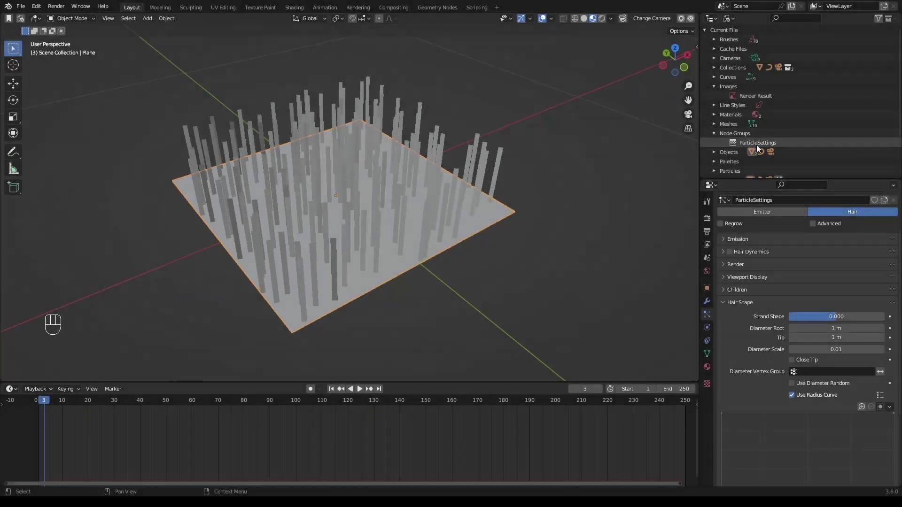
pyautogui.click(752, 147)
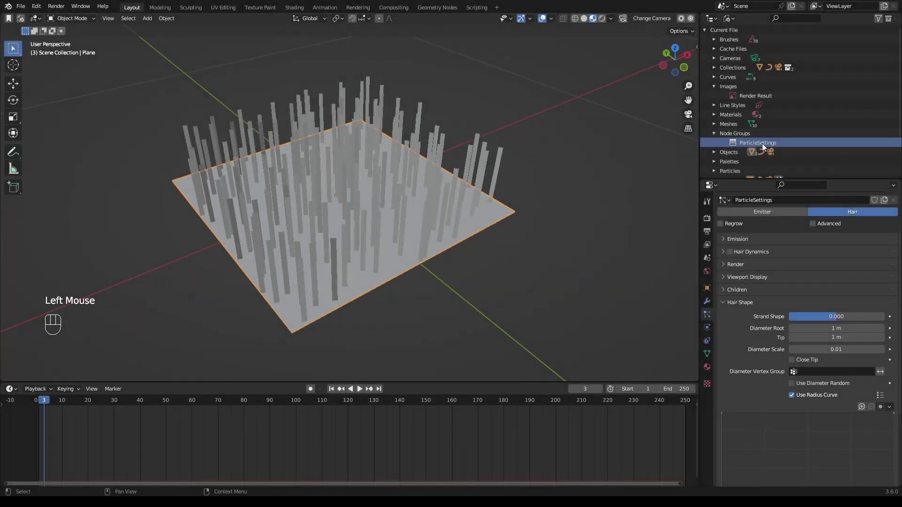
pyautogui.scroll(-3, 766, 360)
pyautogui.moveTo(766, 360); pyautogui.dragTo(767, 386)
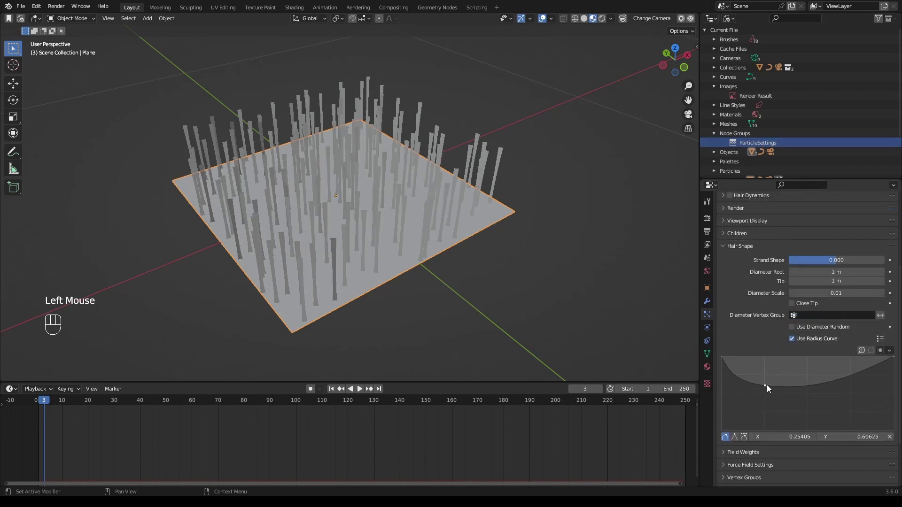
pyautogui.moveTo(826, 387); pyautogui.dragTo(833, 368)
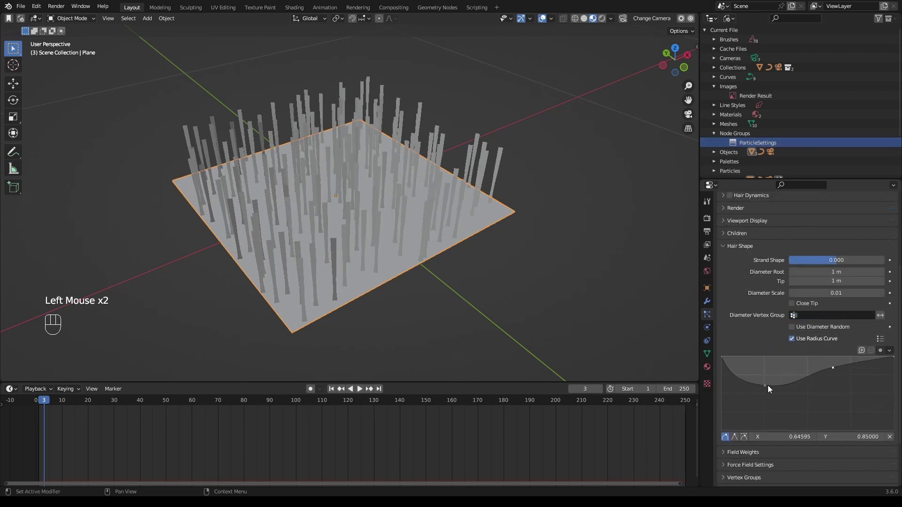
pyautogui.moveTo(767, 385); pyautogui.dragTo(767, 414)
# - Toggle the radius curve off and on to compare, then adjust the curve's end point
pyautogui.moveTo(511, 297); pyautogui.dragTo(356, 243, button='middle')
pyautogui.scroll(2, 350, 233)
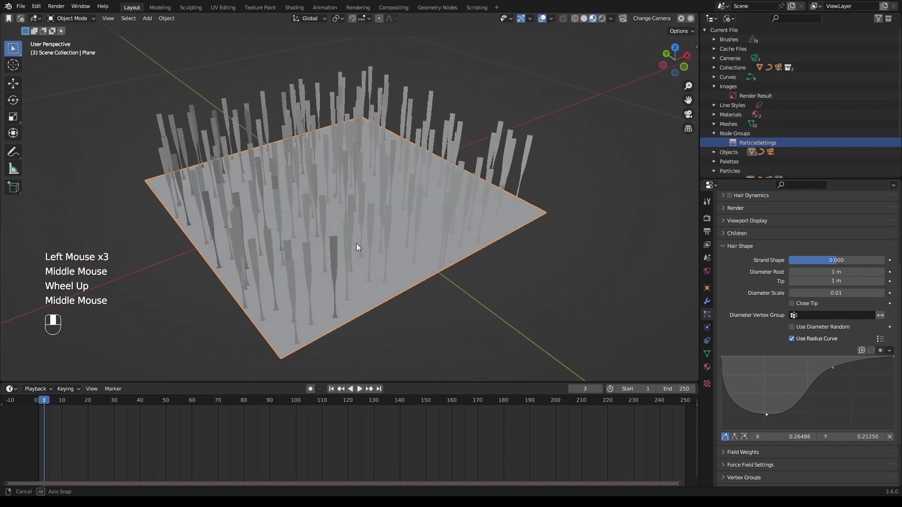
pyautogui.click(807, 337)
pyautogui.click(807, 372)
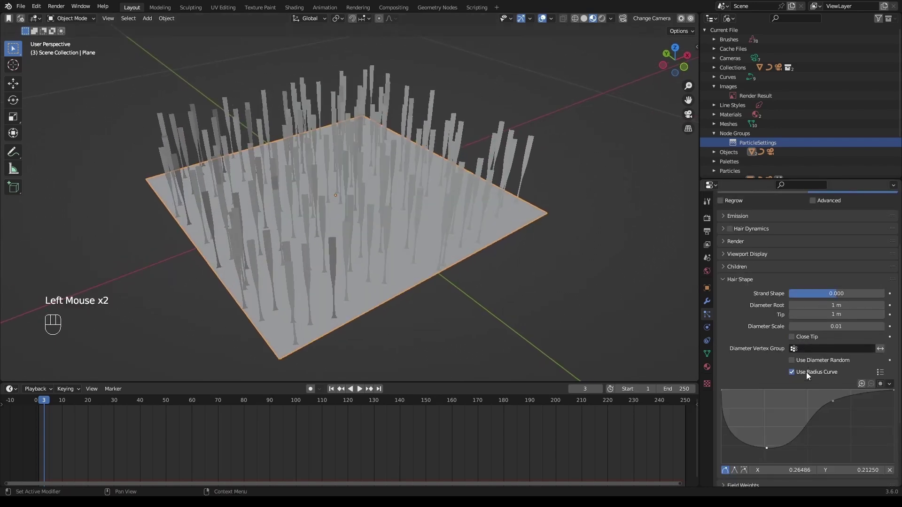
pyautogui.moveTo(806, 372); pyautogui.dragTo(804, 263, button='middle')
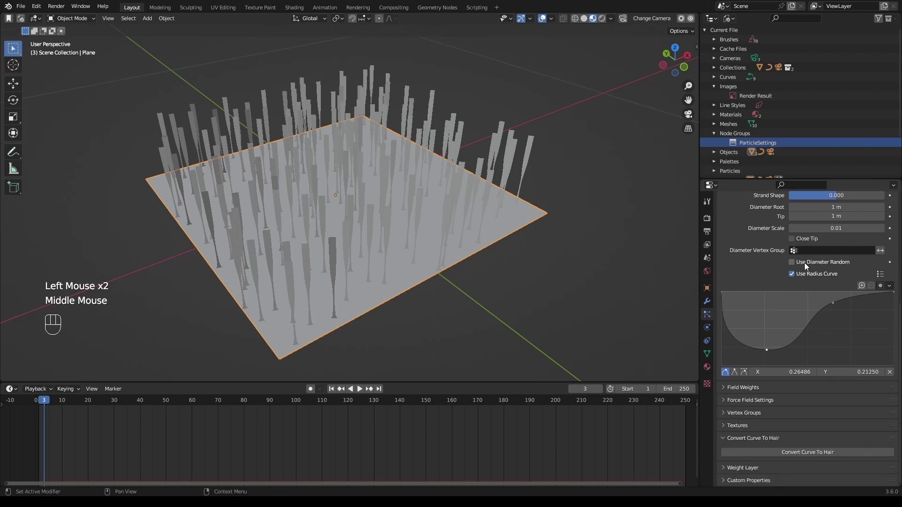
pyautogui.click(893, 292)
pyautogui.moveTo(894, 293)
pyautogui.mouseDown()
pyautogui.moveTo(891, 303)
pyautogui.moveTo(896, 295)
pyautogui.mouseUp()
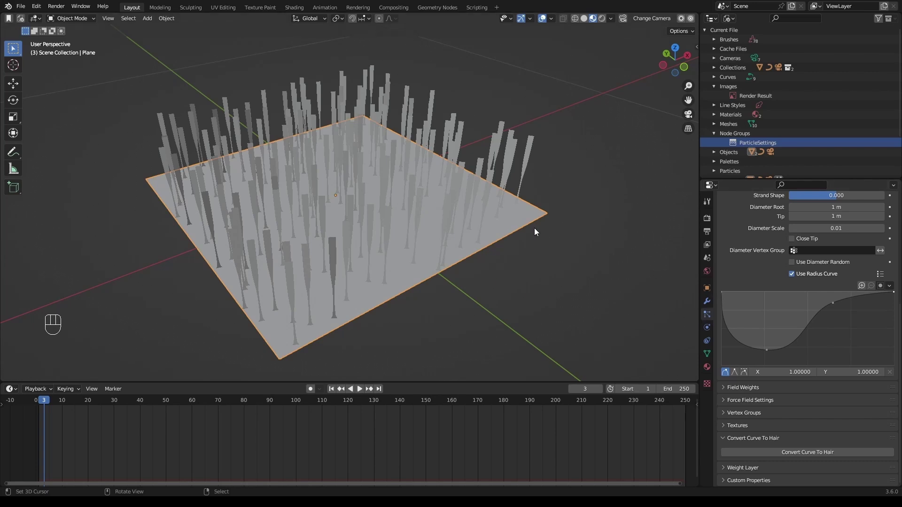
# - Switch viewport shading to material preview, then rendered, and return properties to render settings
pyautogui.press('z')
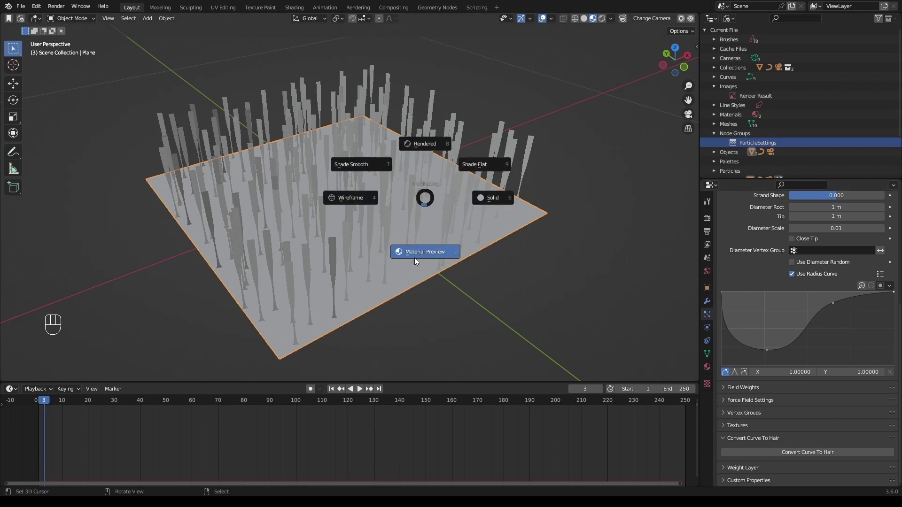
pyautogui.click(415, 254)
pyautogui.press('z')
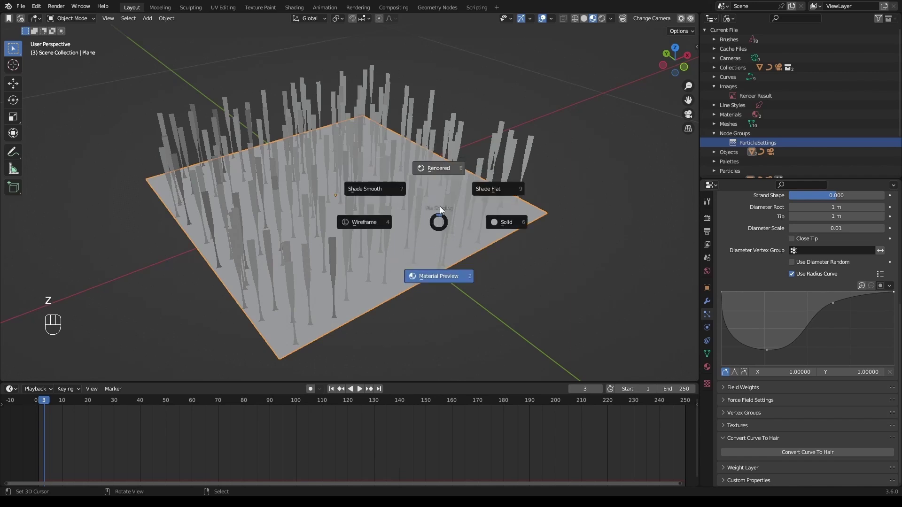
pyautogui.click(445, 169)
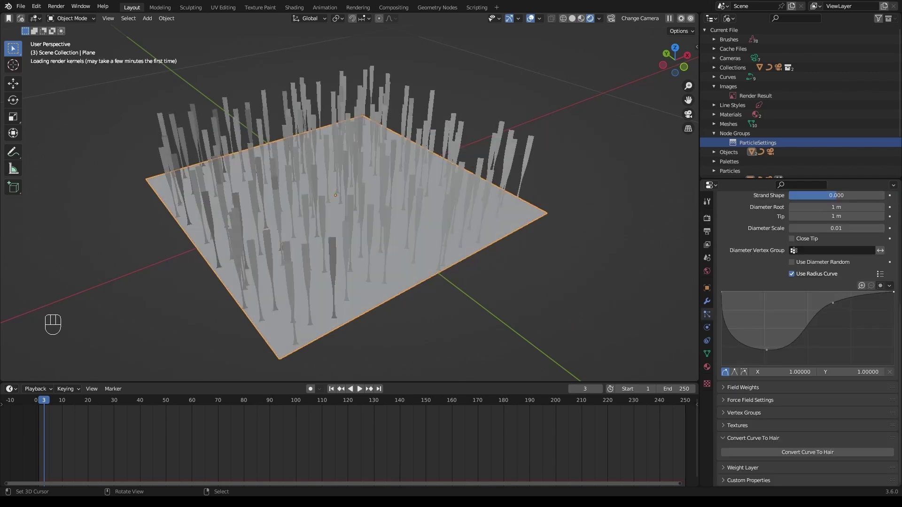
pyautogui.scroll(1, 703, 223)
pyautogui.click(707, 219)
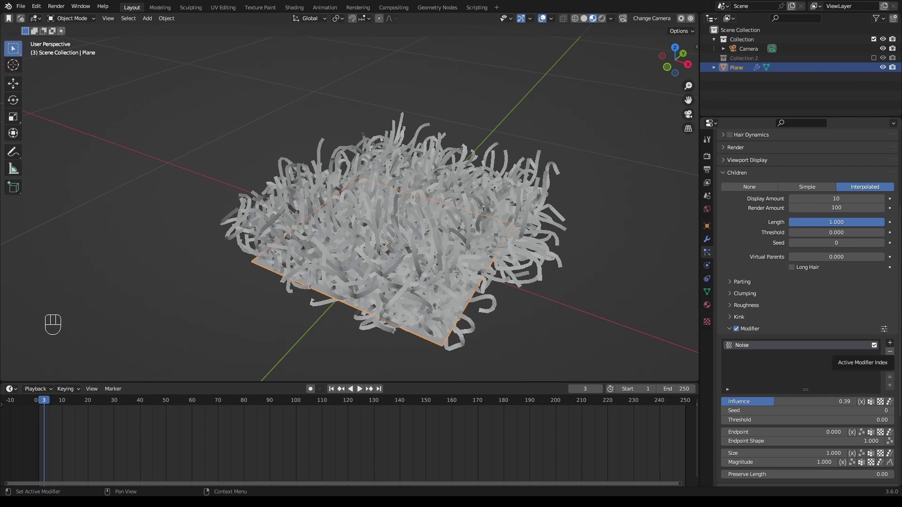
# - Raise the Noise modifier Influence to 0.44, set Seed to 9, and toggle it off and on
pyautogui.moveTo(808, 401); pyautogui.dragTo(841, 411)
pyautogui.click(836, 405)
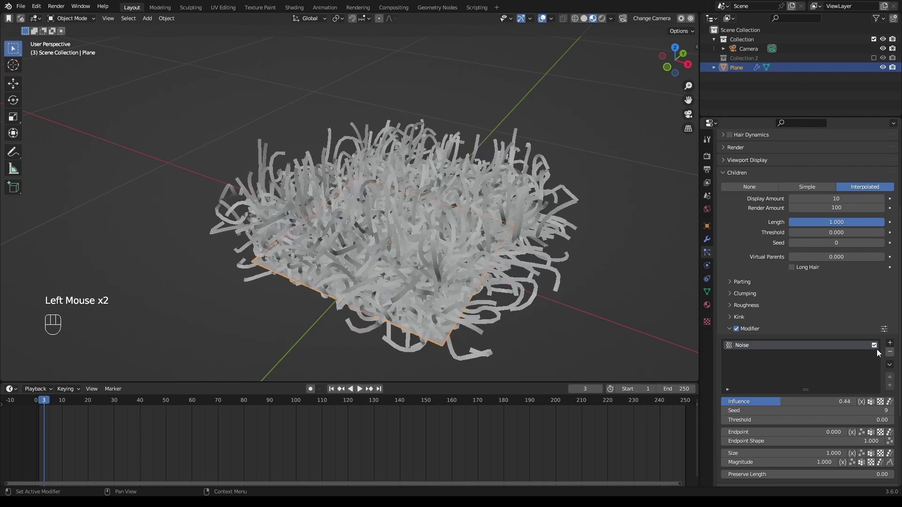
pyautogui.click(874, 345)
pyautogui.click(874, 345)
pyautogui.click(874, 346)
pyautogui.click(874, 345)
pyautogui.moveTo(417, 241); pyautogui.dragTo(442, 495, button='middle')
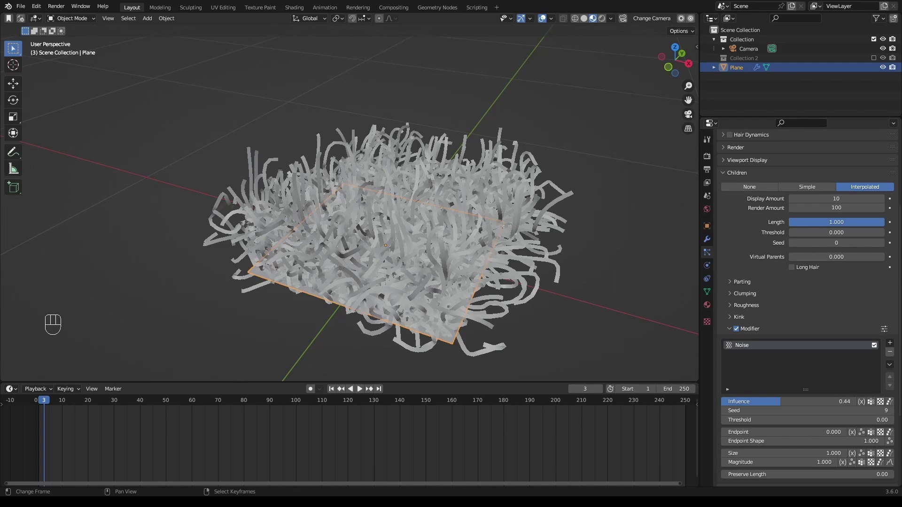
# - Select the hair plane, enter Particle Edit and enable child strand display in the tool settings
pyautogui.click(385, 244)
pyautogui.moveTo(385, 244); pyautogui.dragTo(423, 254, button='middle')
pyautogui.press('Tab')
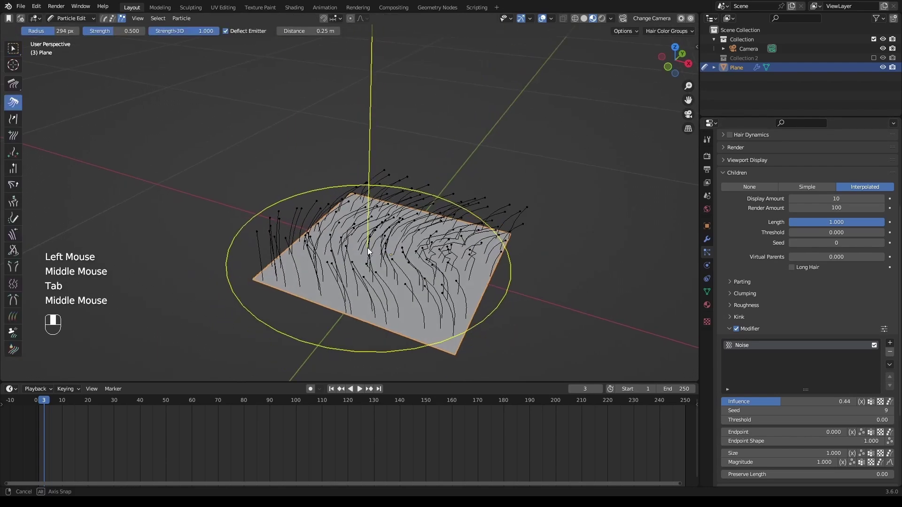
pyautogui.press('n')
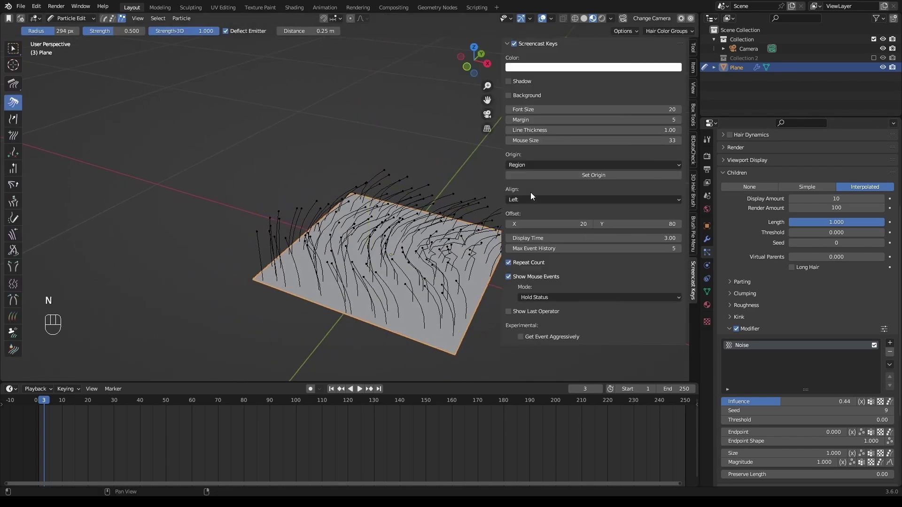
pyautogui.click(693, 47)
pyautogui.click(581, 228)
pyautogui.click(581, 269)
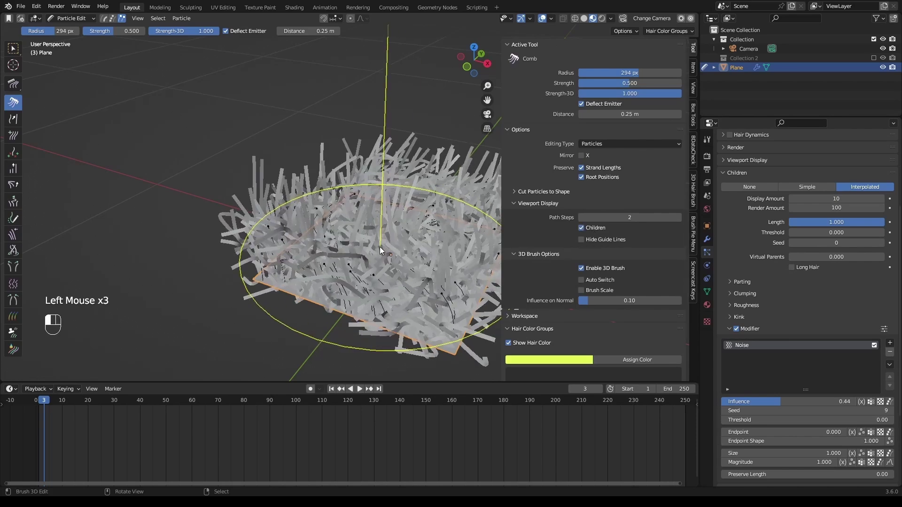
pyautogui.click(361, 255)
pyautogui.press('n')
# - Cycle the viewport through wireframe and solid shading while combing and orbiting the hair
pyautogui.press('z')
pyautogui.press('z')
pyautogui.click(378, 263)
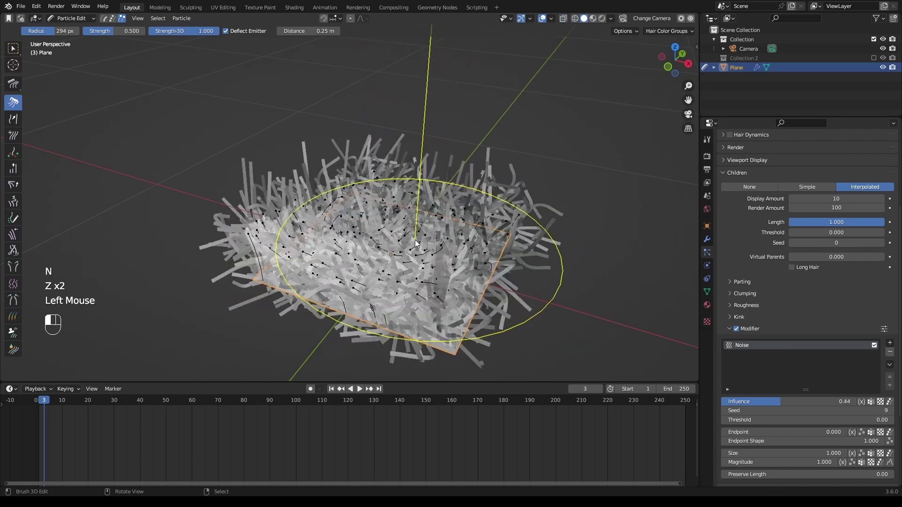
pyautogui.click(371, 250)
pyautogui.click(371, 250)
pyautogui.moveTo(371, 250); pyautogui.dragTo(438, 243, button='middle')
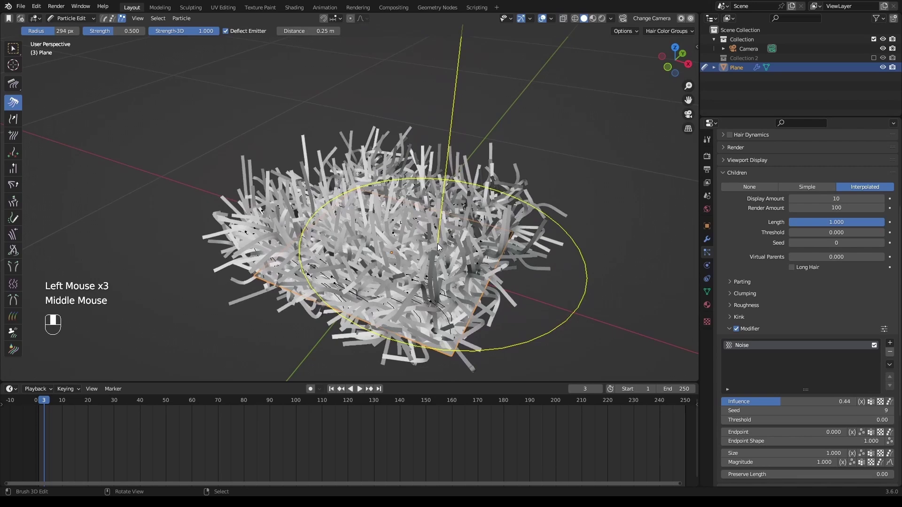
pyautogui.press('z')
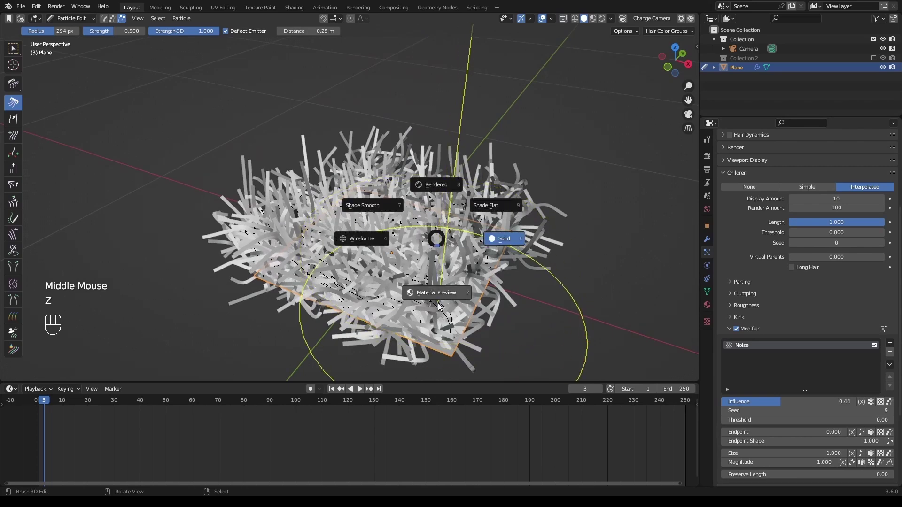